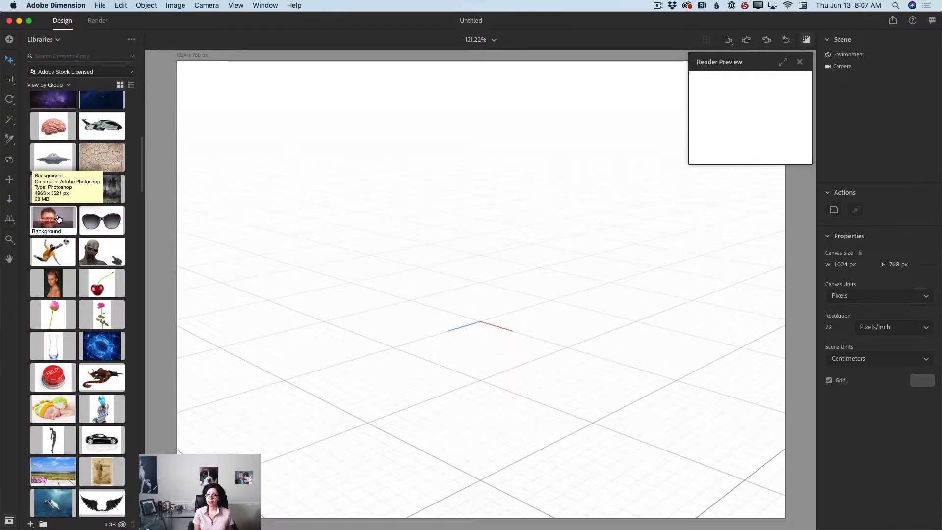
Place the stock photo of the boy peeking over the table as the scene background
left_click(57, 220)
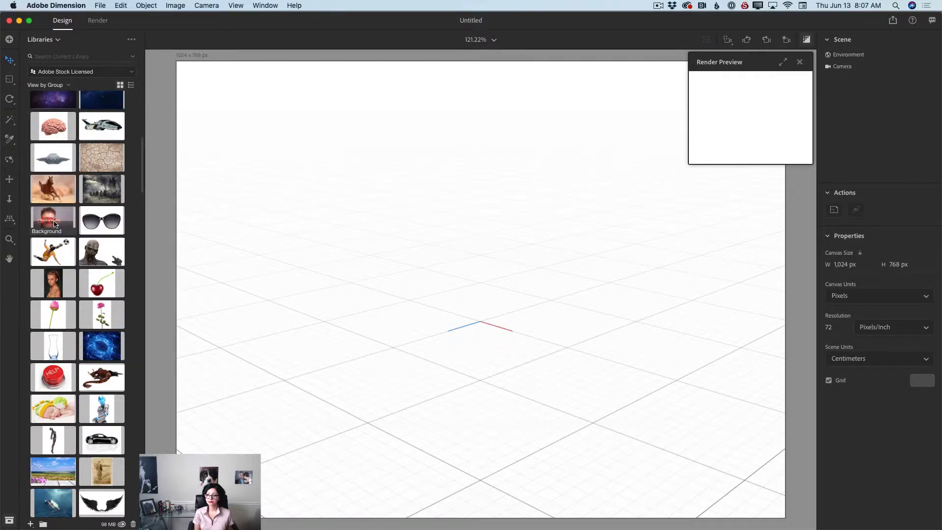
left_click(55, 223)
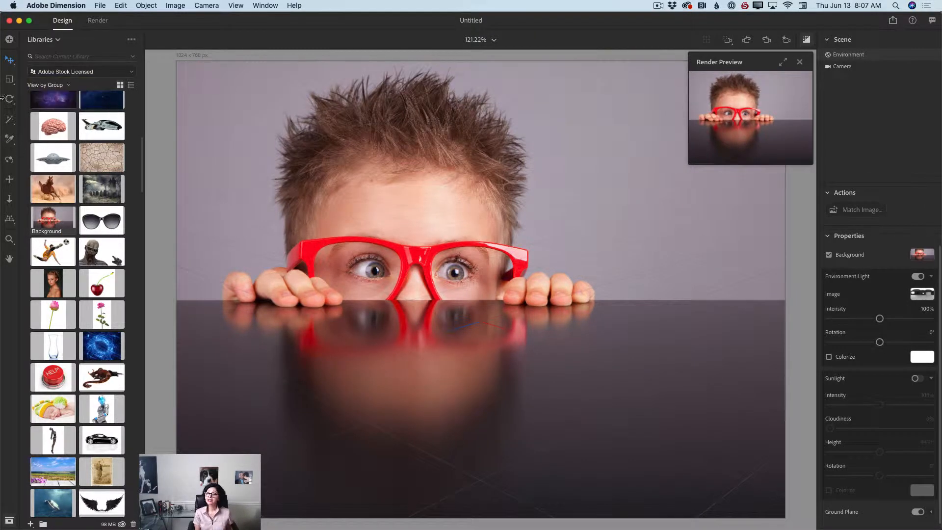
Add the Tablet 16:10 model from the starter assets to the scene
left_click(41, 40)
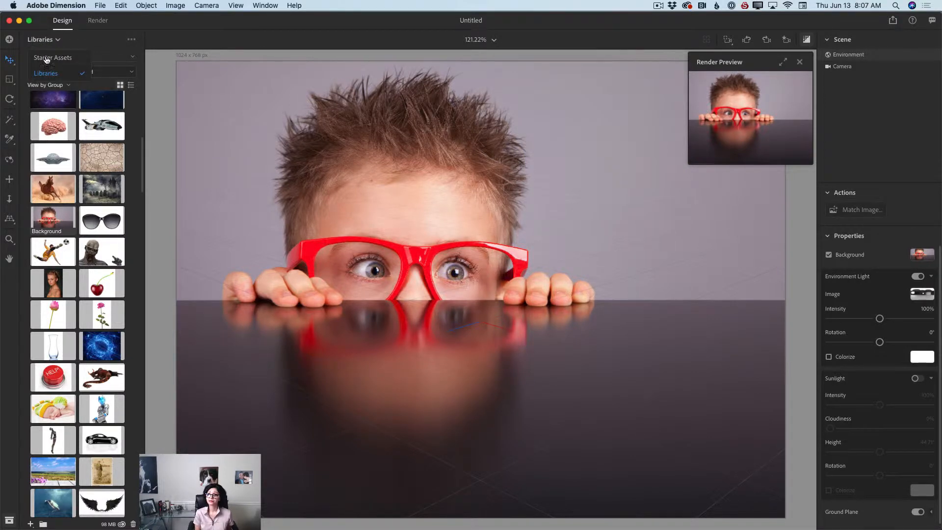
left_click(47, 58)
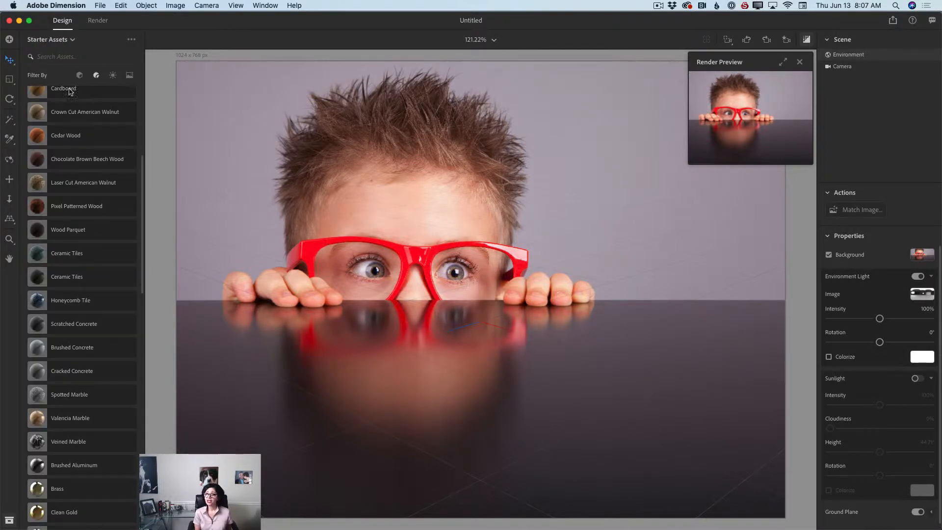
left_click(79, 75)
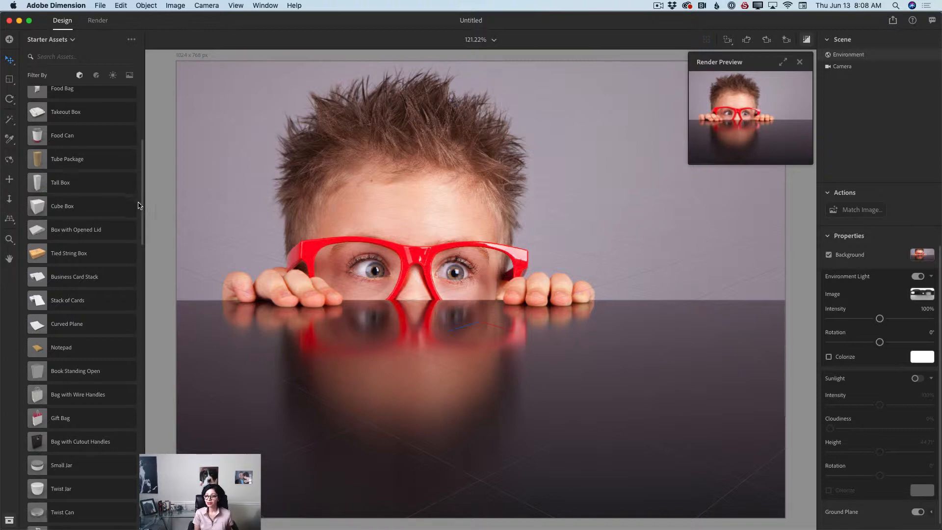
scroll(143, 202, "up", 8)
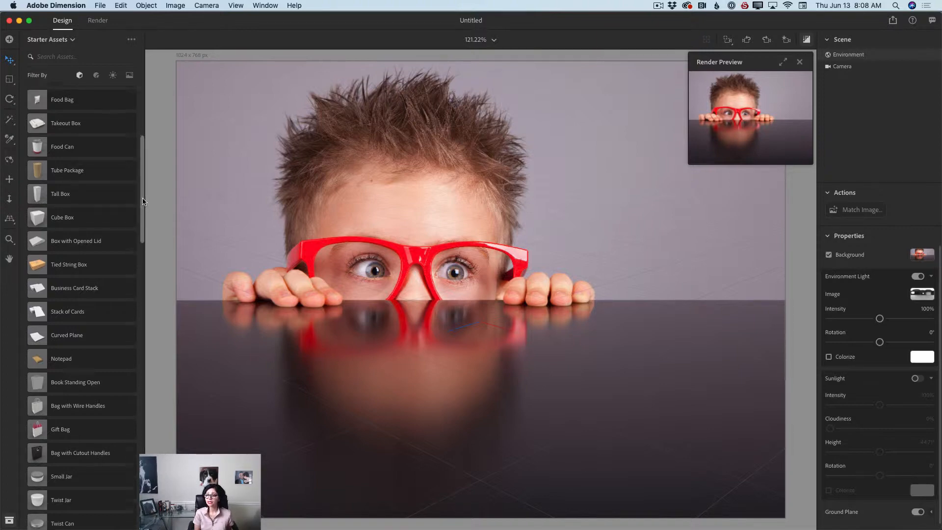
scroll(136, 140, "down", 10)
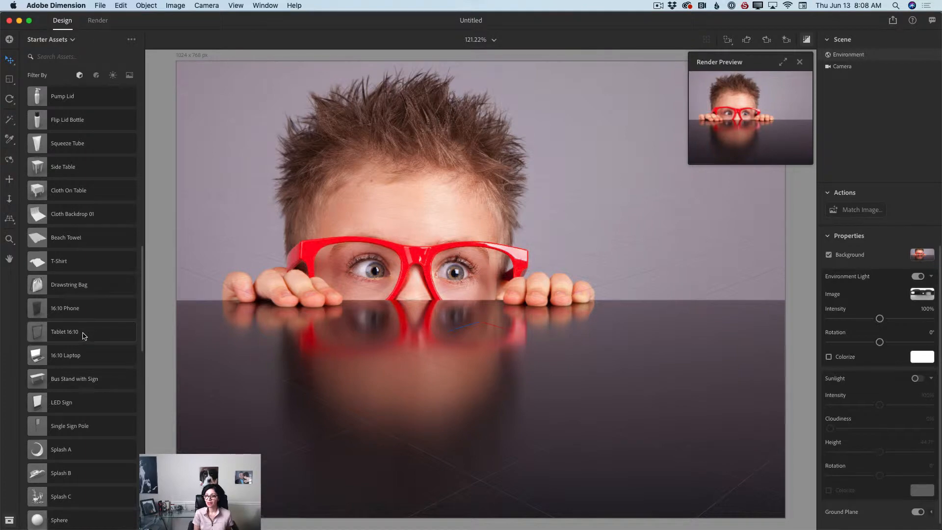
left_click(90, 335)
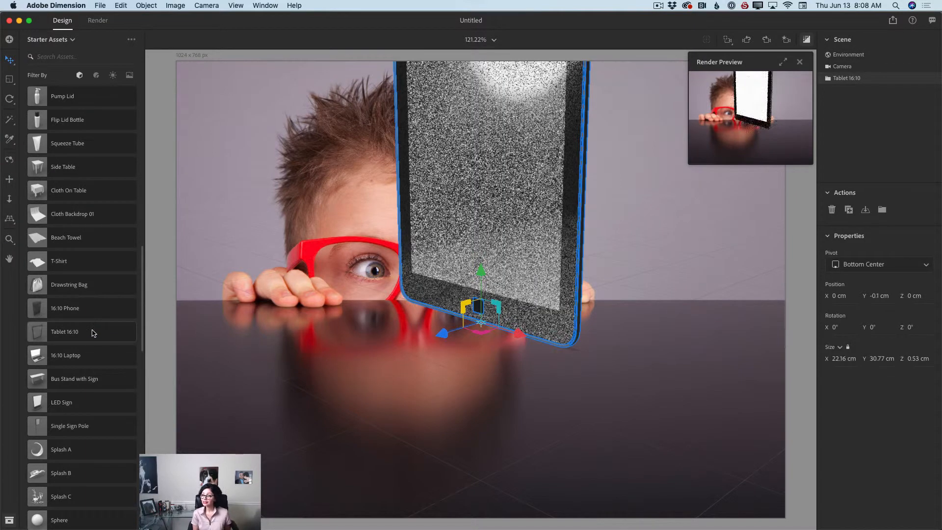
Lay the tablet flat at rotation X 90°, Y 180°, Z -180° and move it to about X 16.5 cm, Z 16.2 cm
left_click(9, 98)
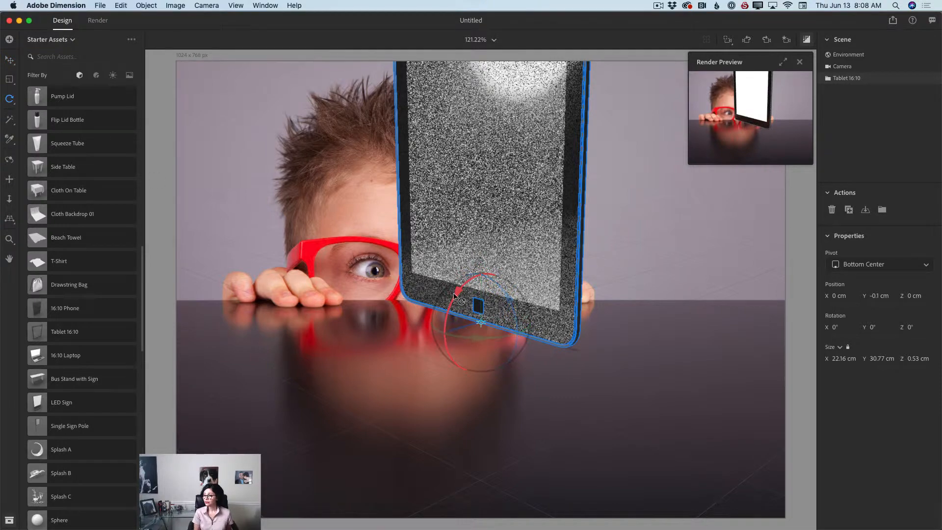
left_click_drag(459, 297, 525, 252)
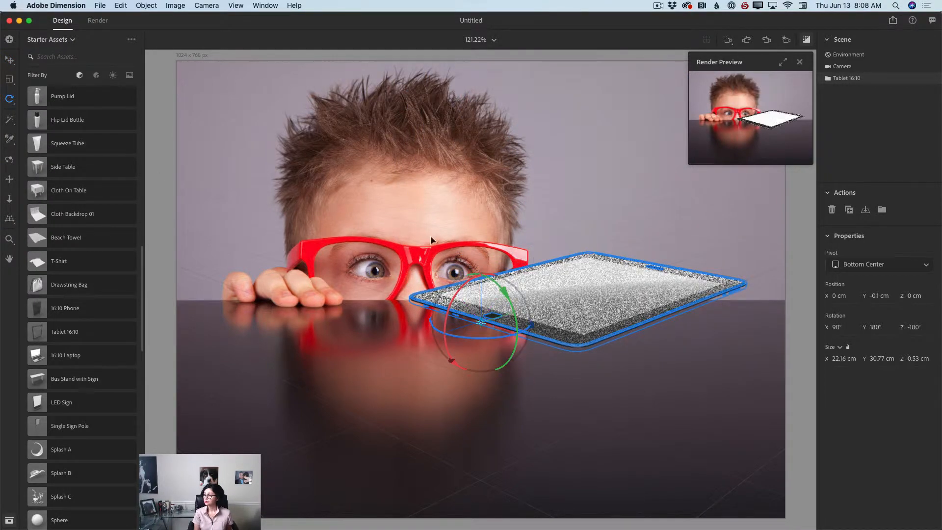
left_click(10, 59)
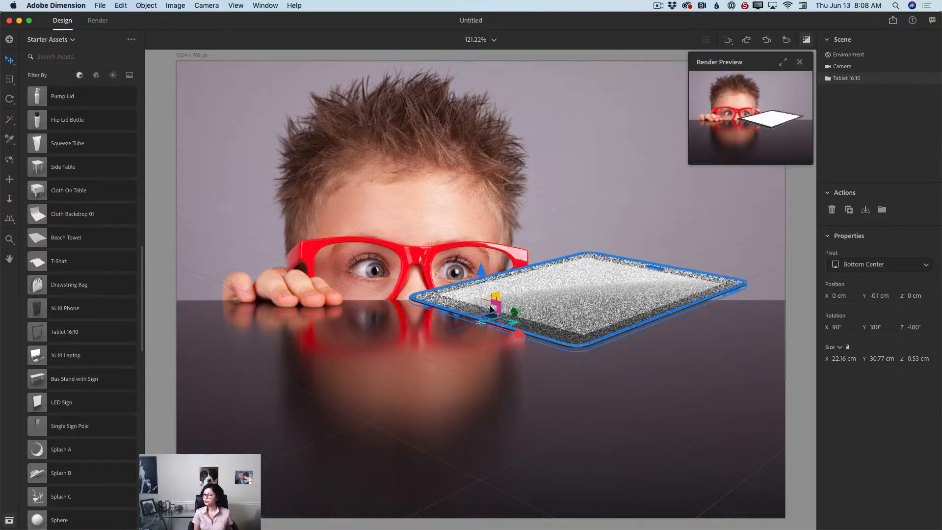
left_click_drag(518, 334, 648, 498)
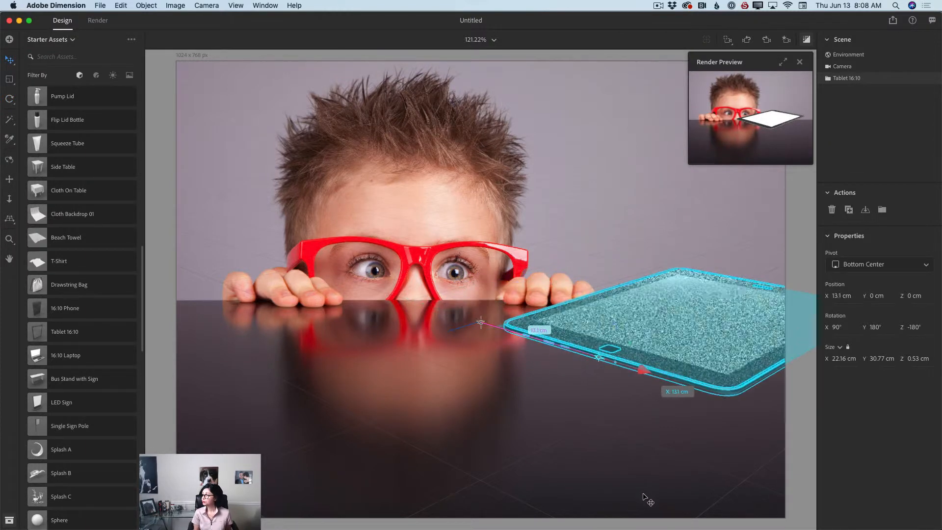
left_click_drag(632, 356, 528, 436)
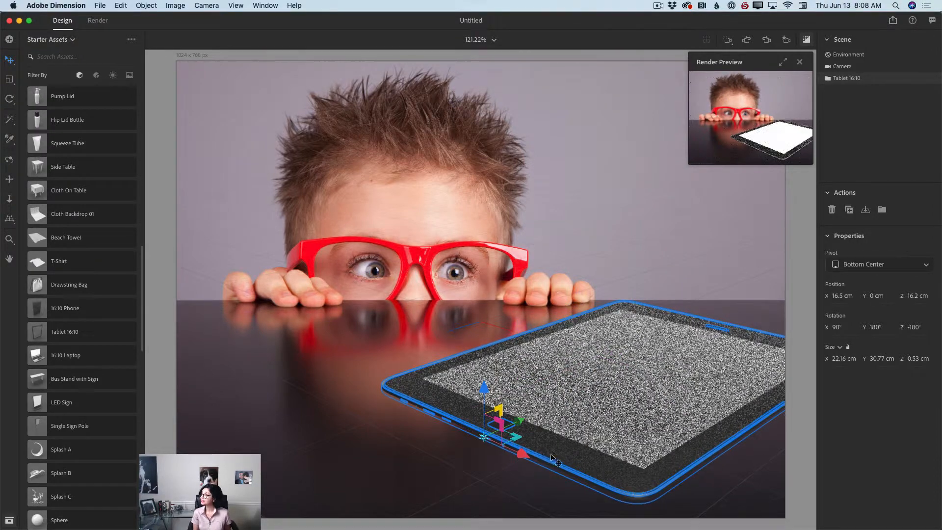
left_click(783, 62)
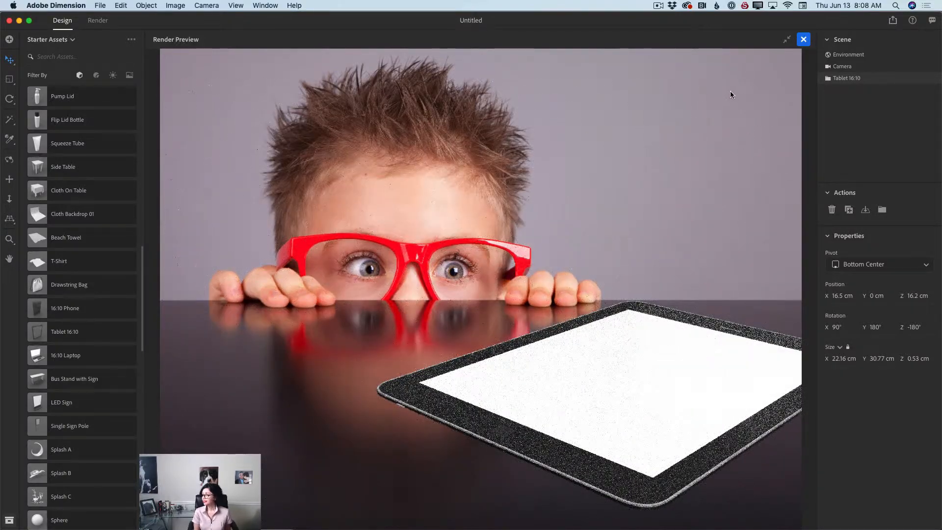
left_click(787, 40)
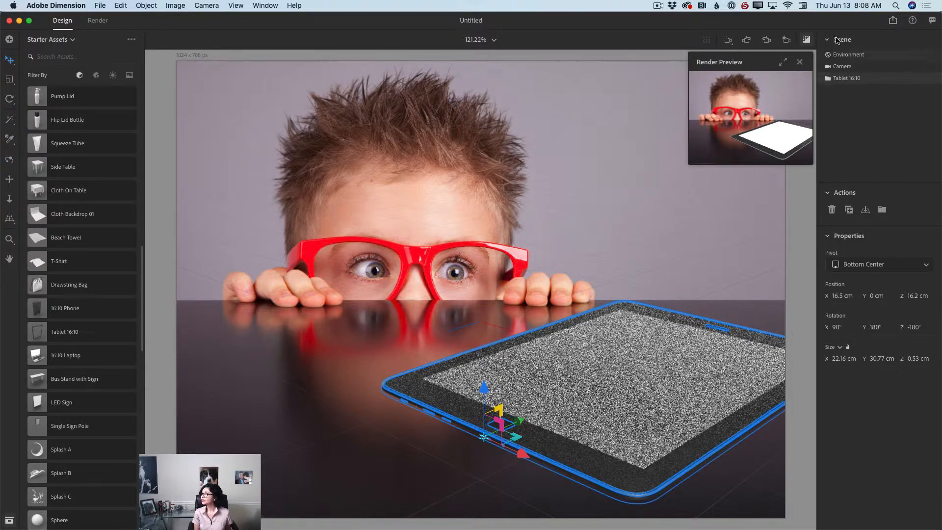
Apply the image Background(1).jpg as the base color of the tablet's Screen material and check the enlarged render preview
left_click(828, 78)
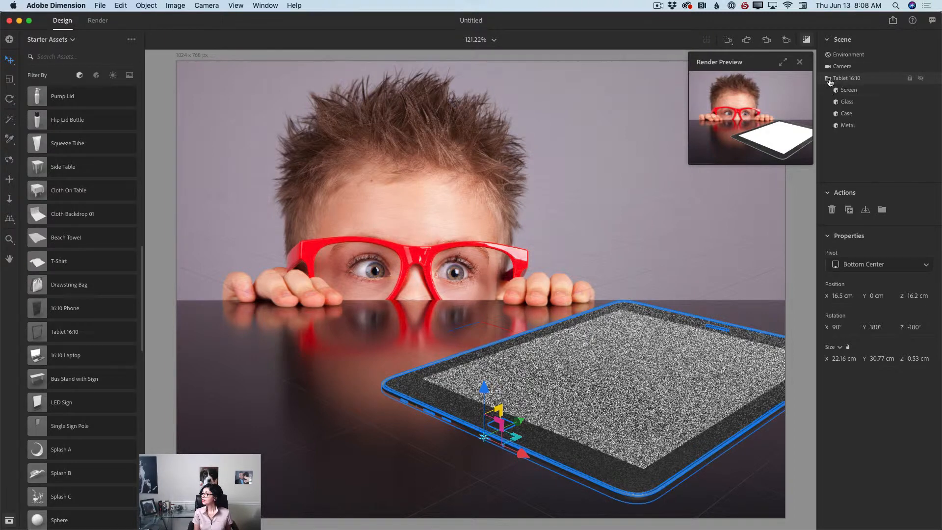
left_click(853, 92)
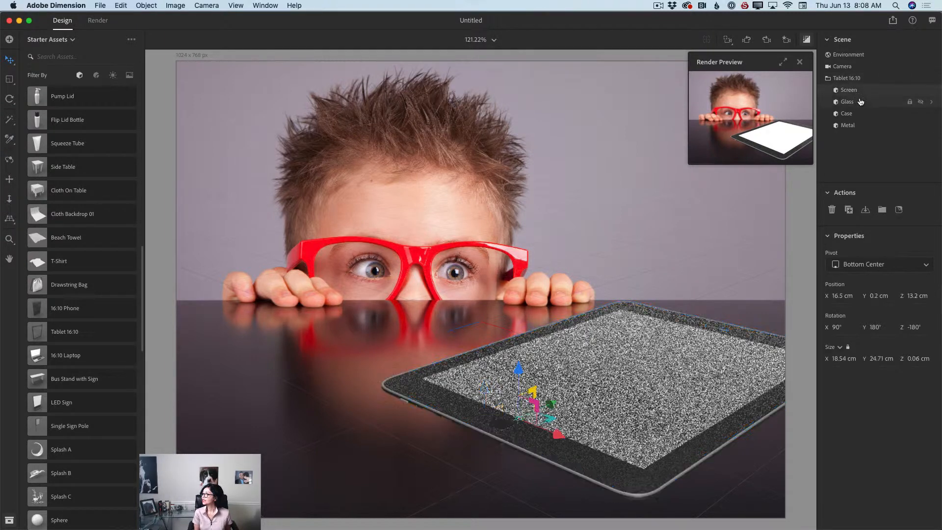
left_click(932, 91)
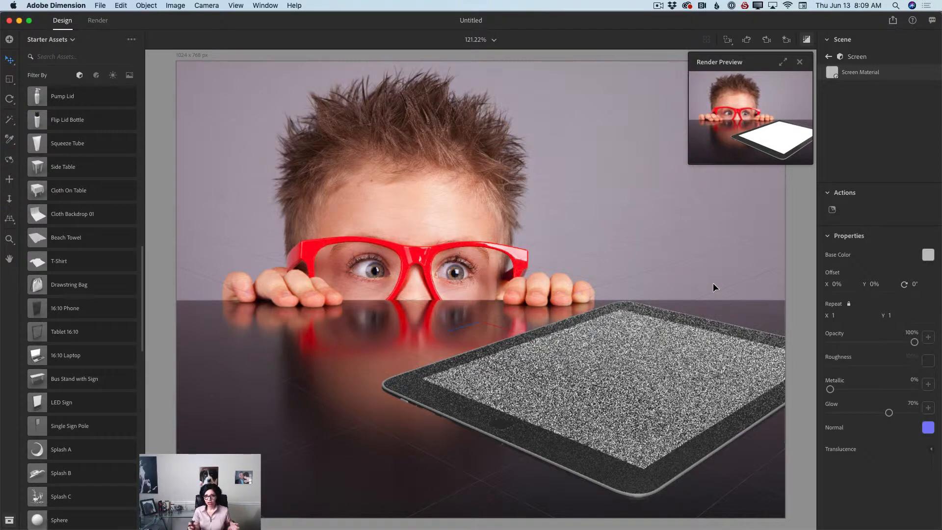
left_click(927, 256)
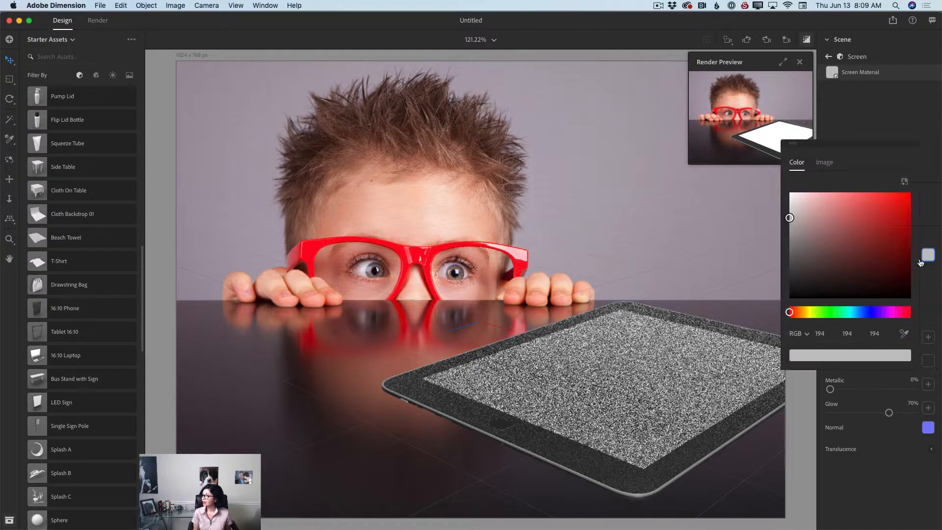
left_click(825, 164)
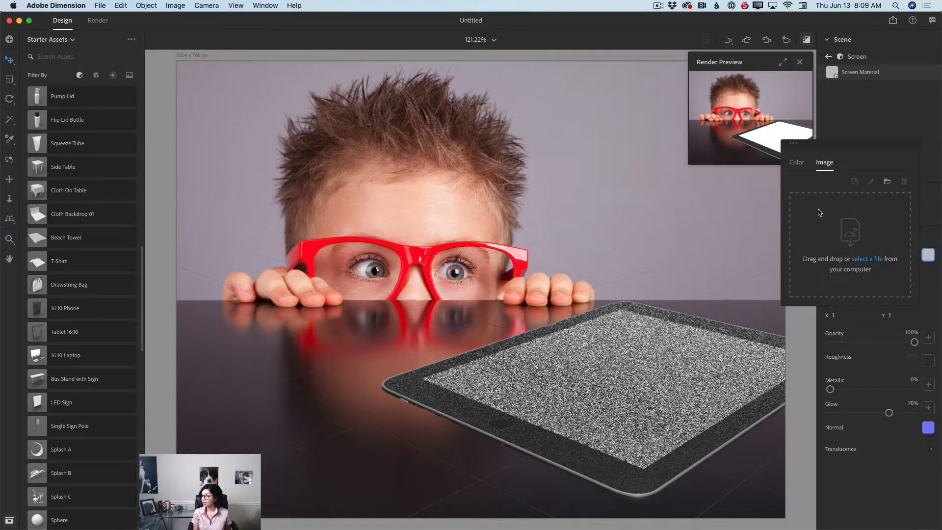
left_click(867, 260)
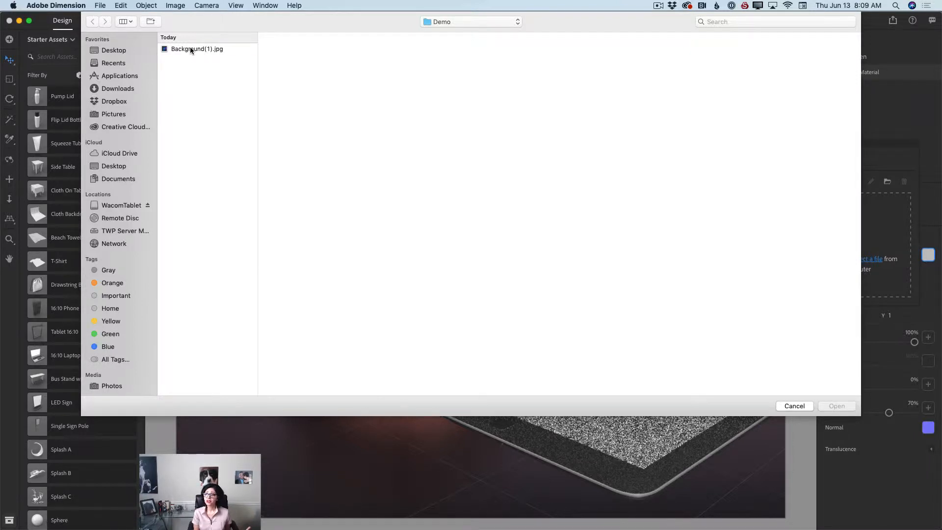
left_click(190, 47)
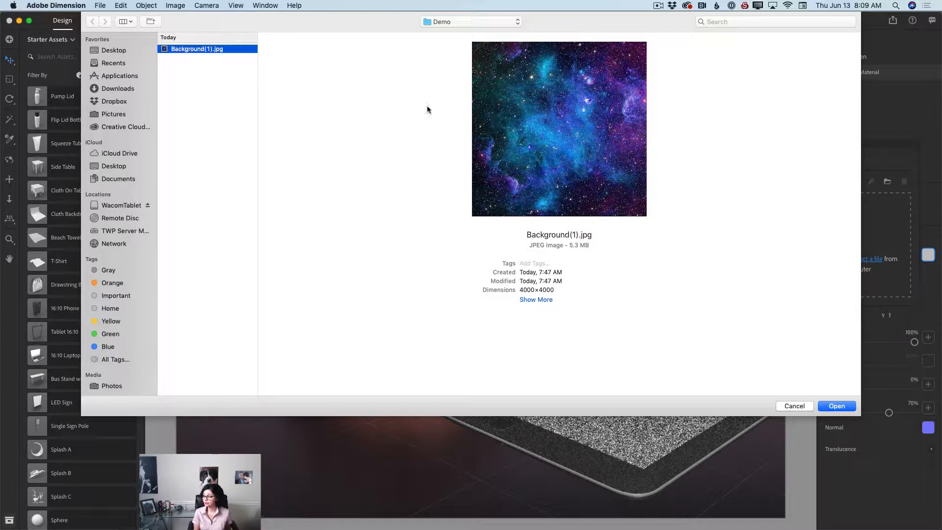
left_click(836, 406)
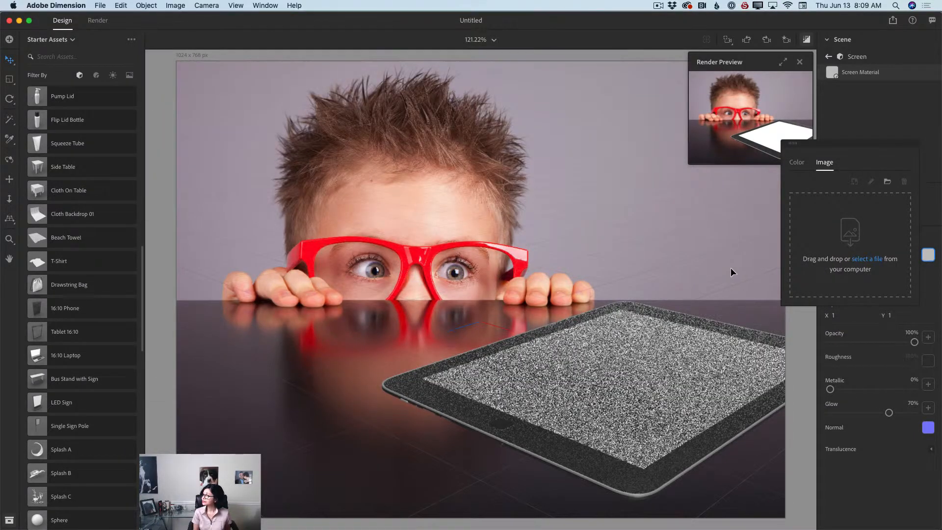
left_click(784, 61)
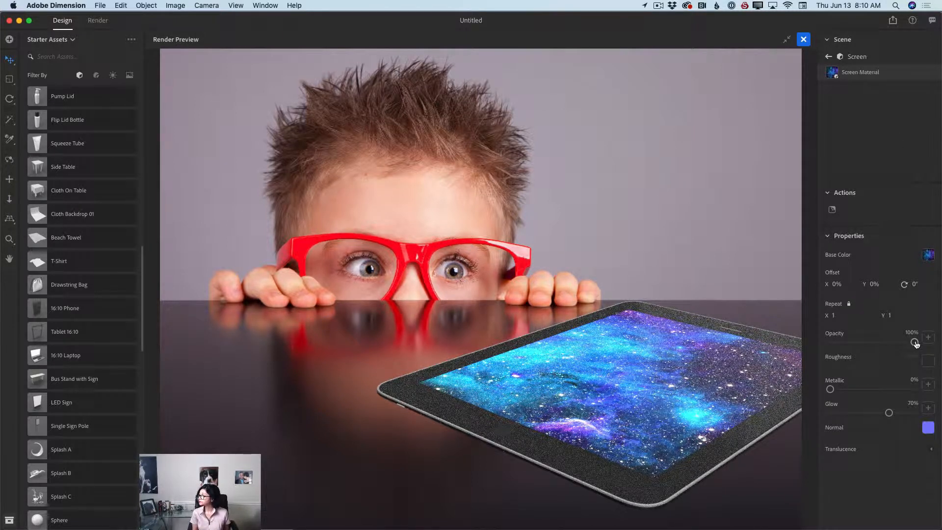
mouse_move(915, 343)
left_mouse_down()
mouse_move(878, 342)
mouse_move(923, 342)
left_mouse_up()
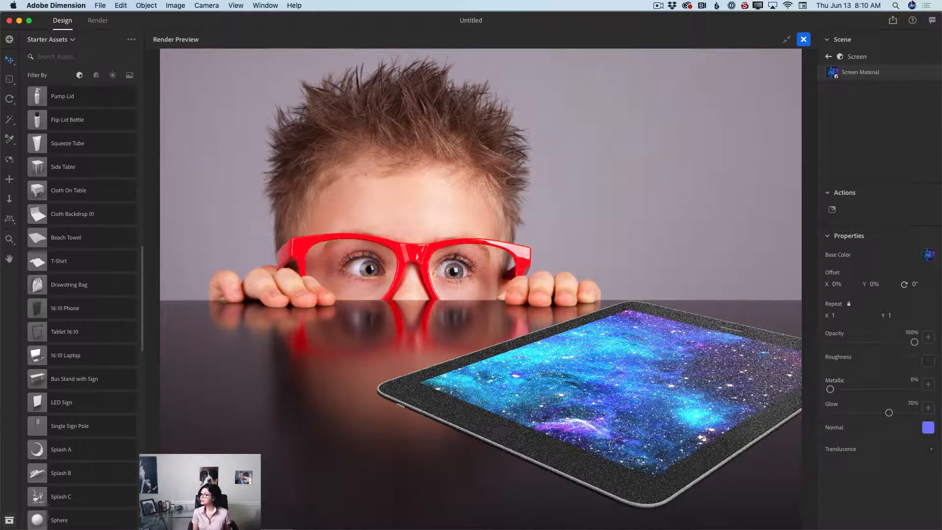
left_click(786, 39)
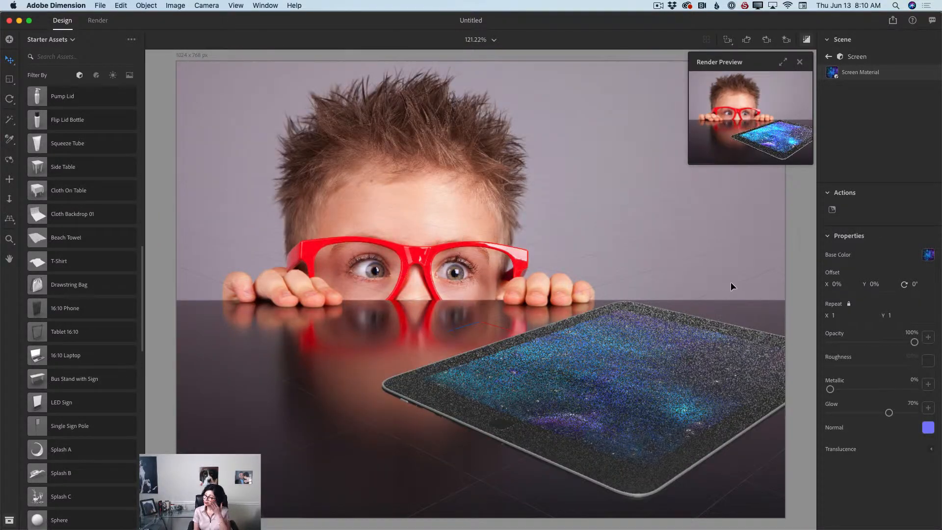
Add the Z2 Spacesuit Zero Gravity Pose model from the Felix library to the scene
left_click(49, 40)
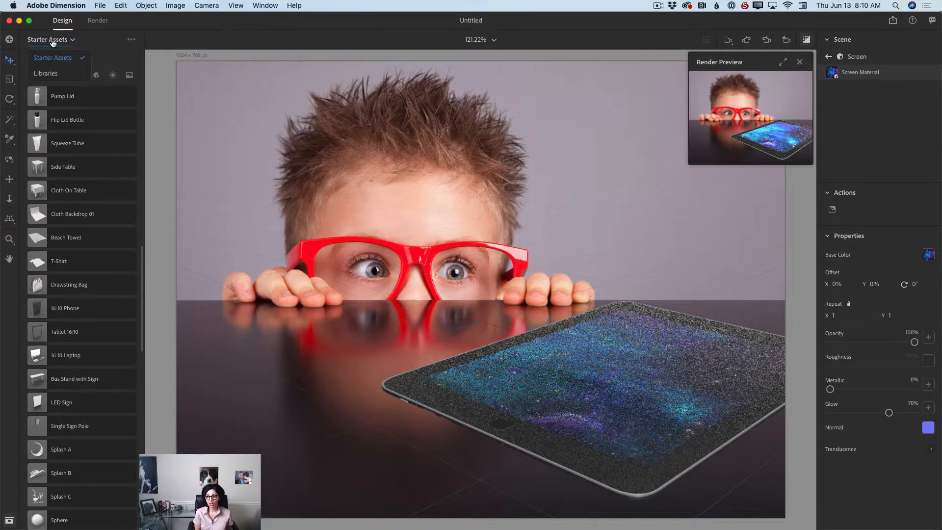
left_click(58, 74)
left_click(67, 73)
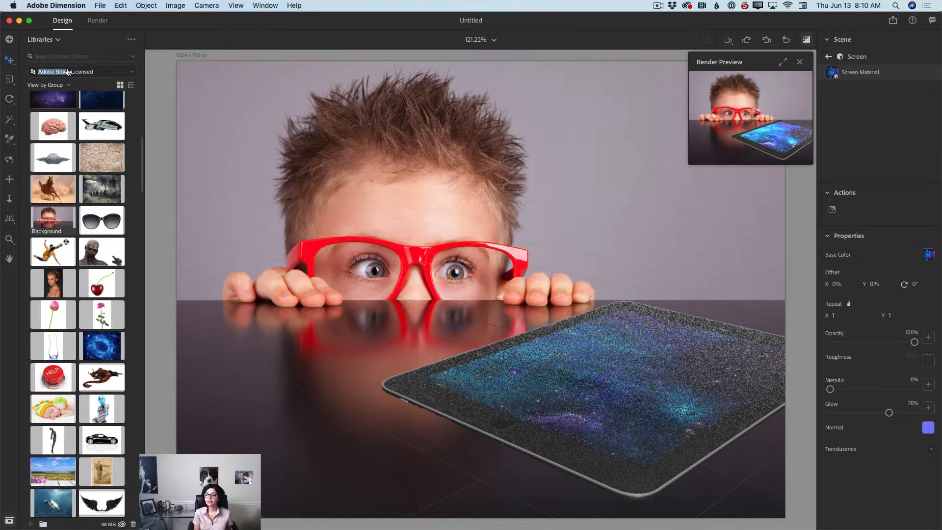
left_click(55, 90)
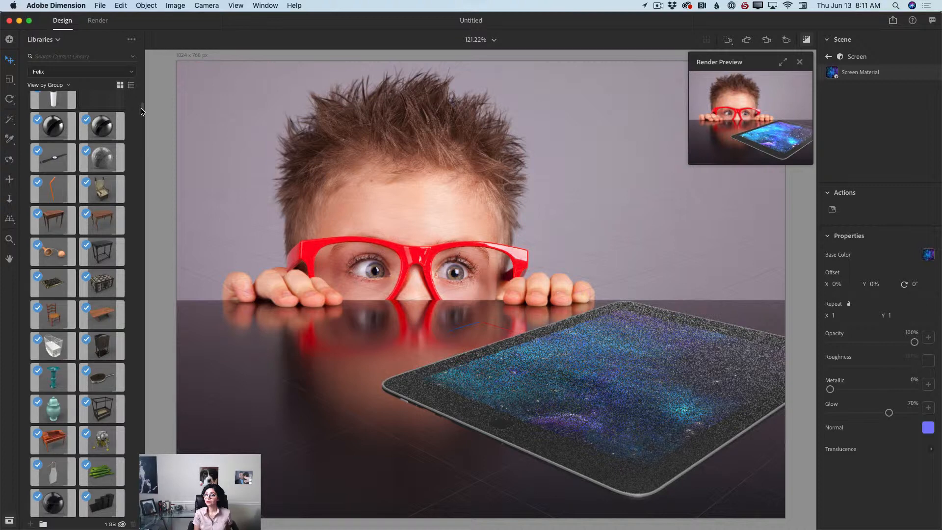
scroll(140, 111, "down", 1)
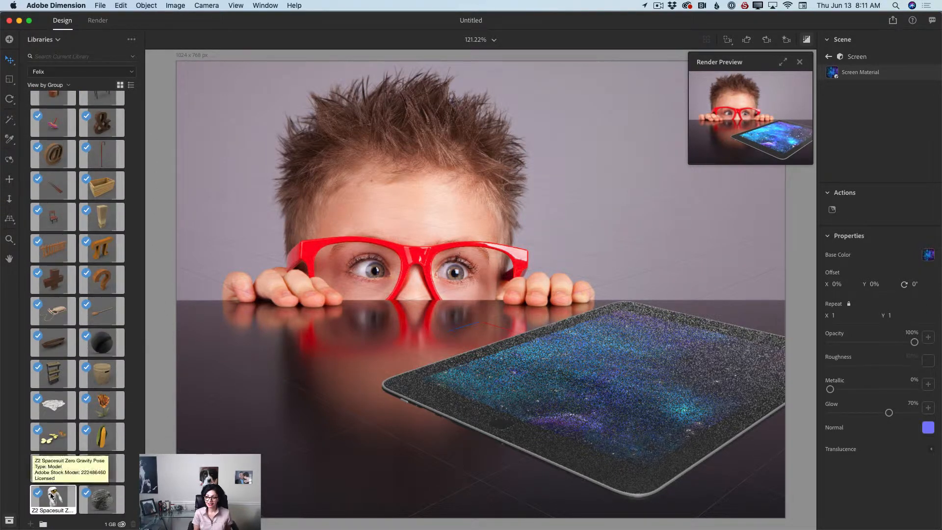
left_click(50, 498)
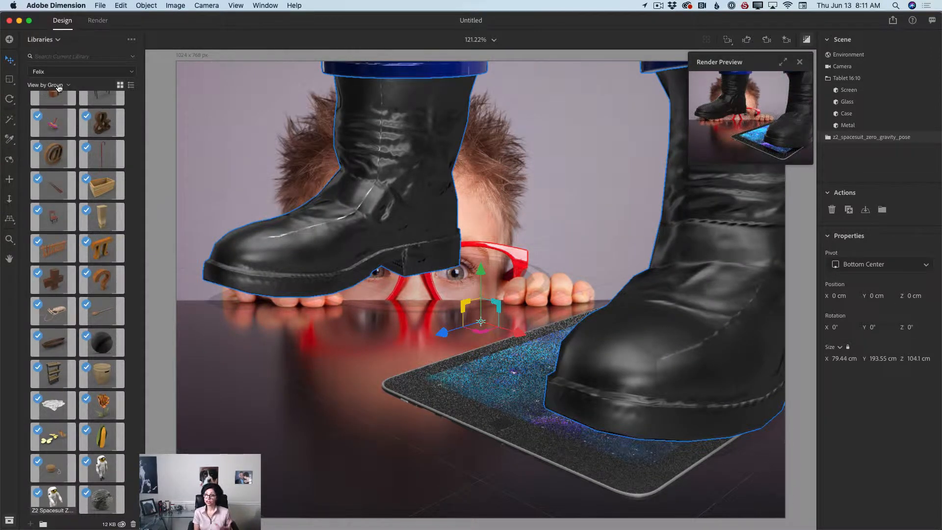
Scale the spacesuit model down uniformly to about 8.75 × 21.33 × 11.47 cm
left_click(5, 81)
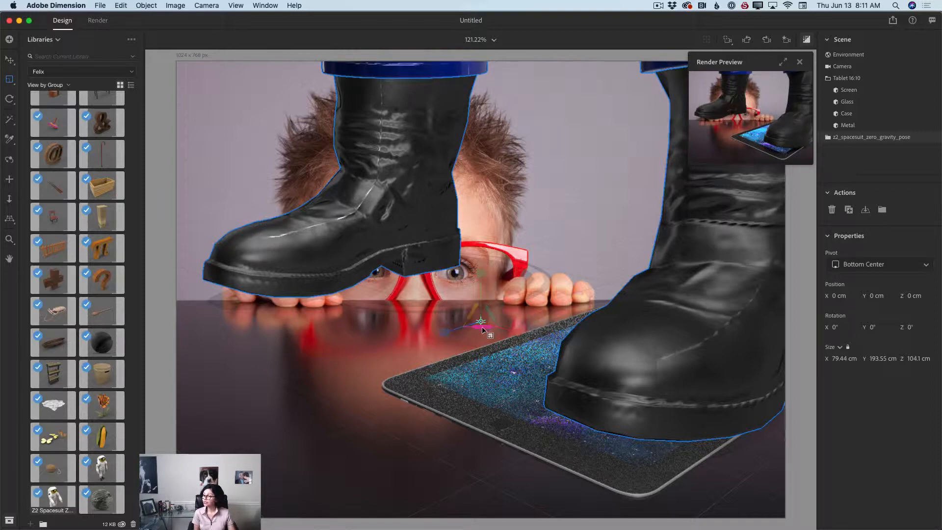
left_click_drag(482, 328, 481, 334)
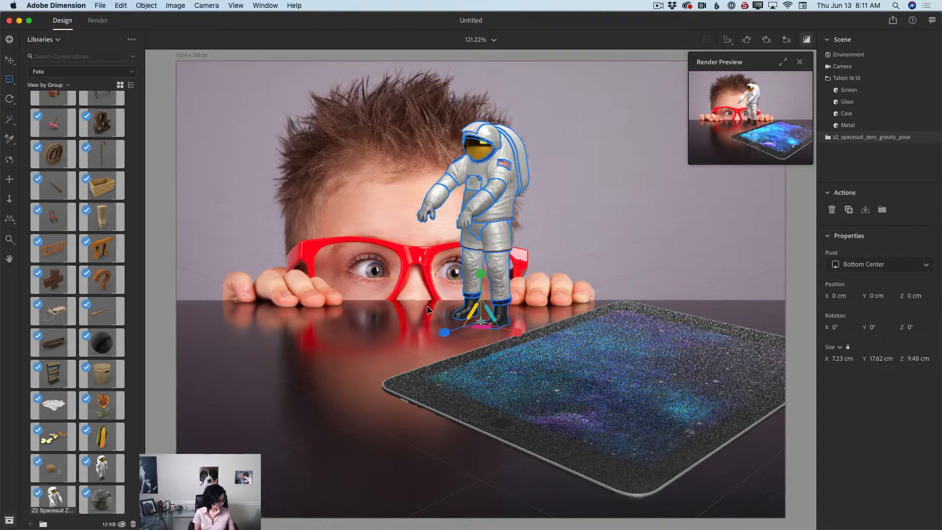
left_click_drag(480, 325, 482, 325)
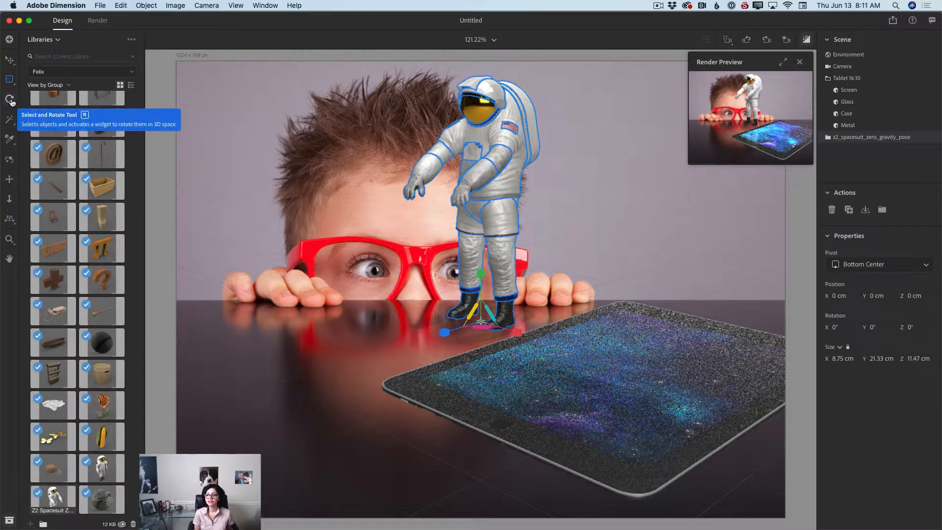
Turn the spacesuit to about rotation Y -106° and move it onto the tablet at about X 23.5 cm, Y 0 cm, Z 12.2 cm
left_click(9, 99)
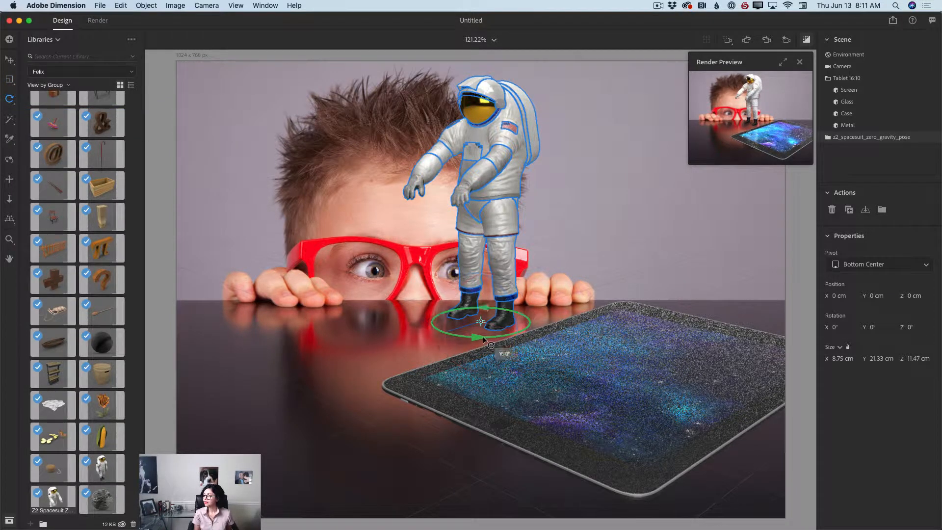
left_click_drag(486, 337, 390, 319)
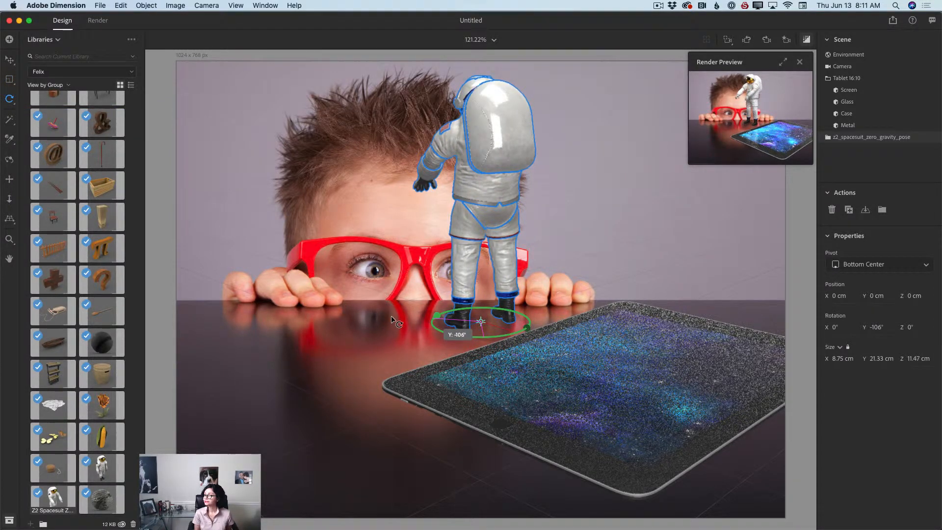
left_click(10, 60)
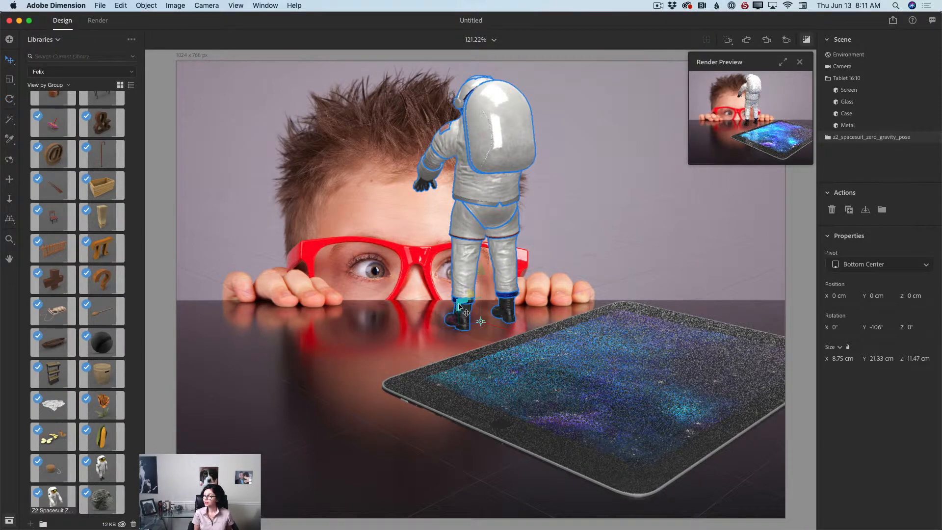
mouse_move(464, 313)
left_mouse_down()
mouse_move(490, 319)
mouse_move(458, 303)
left_mouse_up()
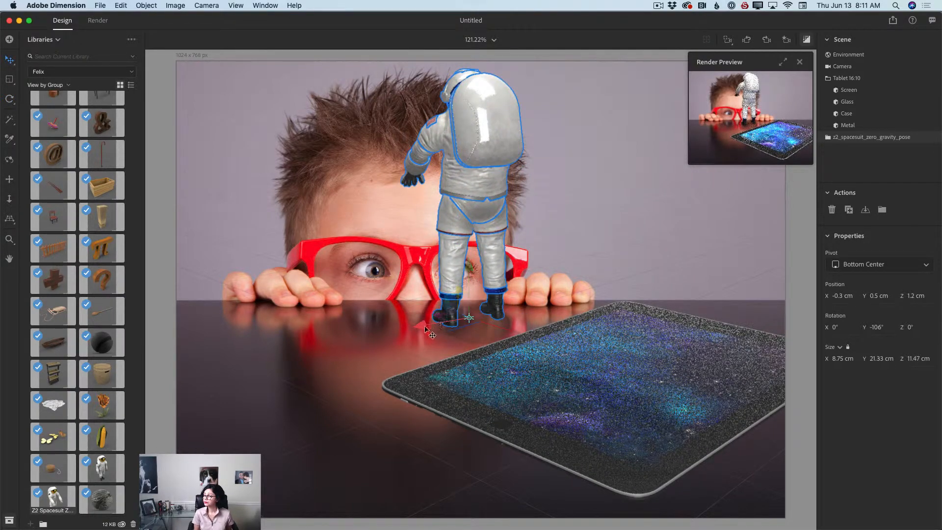
mouse_move(421, 327)
left_mouse_down()
mouse_move(512, 316)
mouse_move(422, 327)
left_mouse_up()
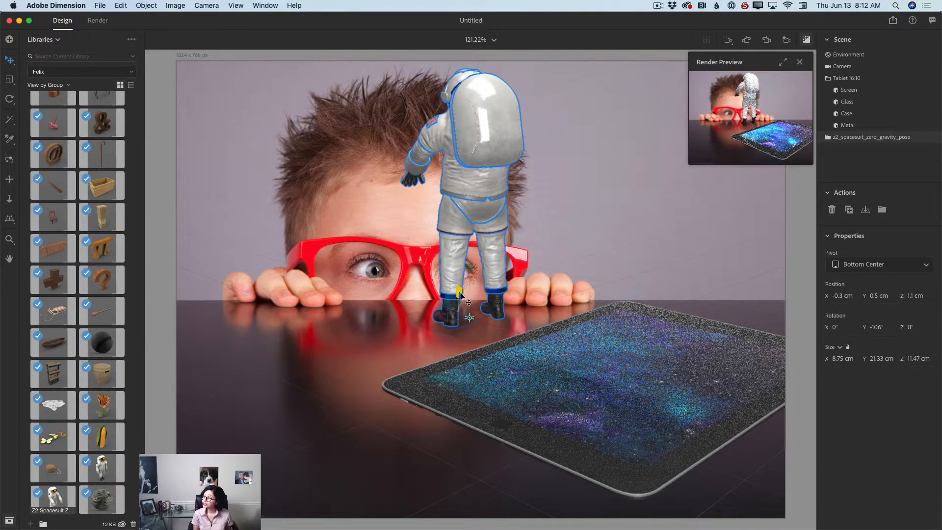
left_click_drag(460, 293, 590, 456)
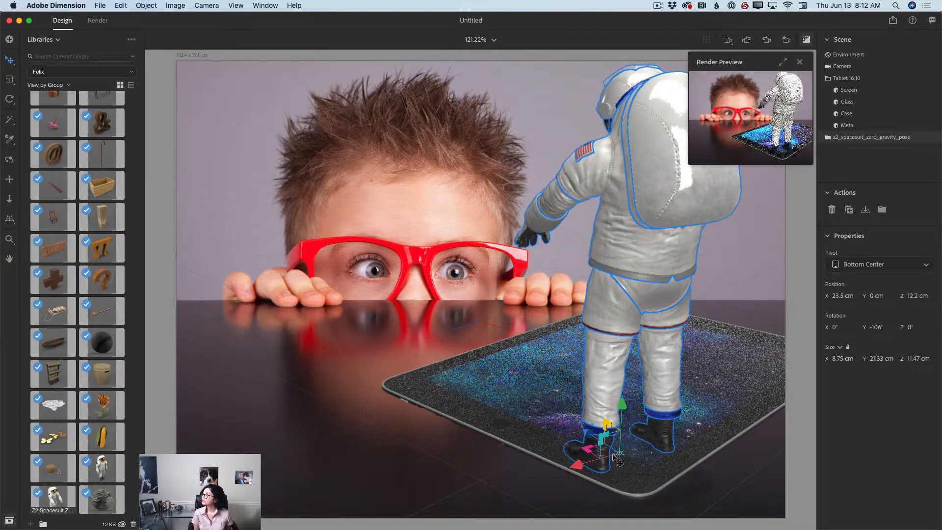
Check the spacesuit in the enlarged render preview and turn it slightly further to about rotation Y -109°
left_click(785, 62)
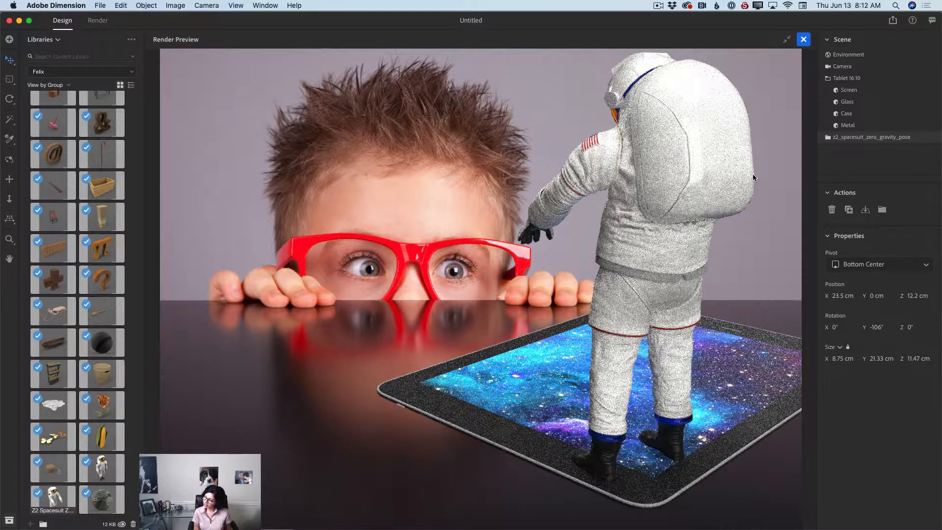
left_click(787, 39)
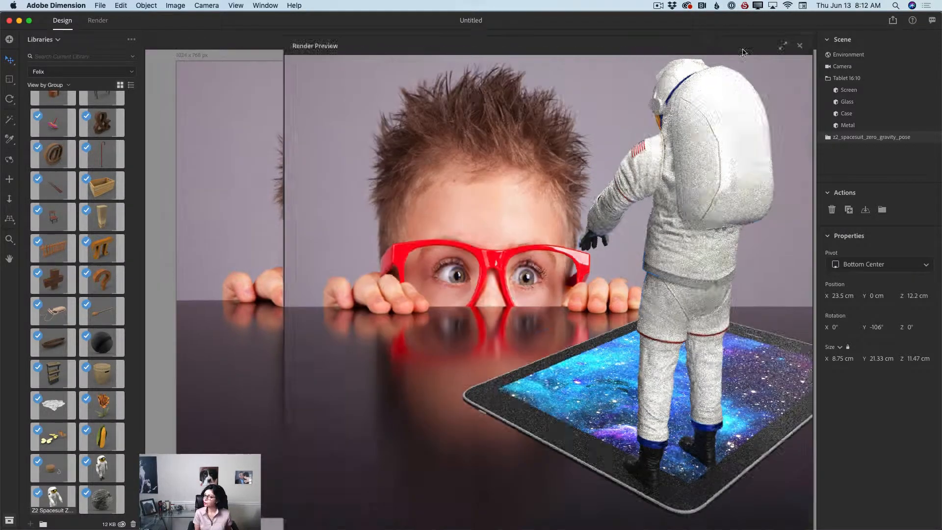
left_click(9, 99)
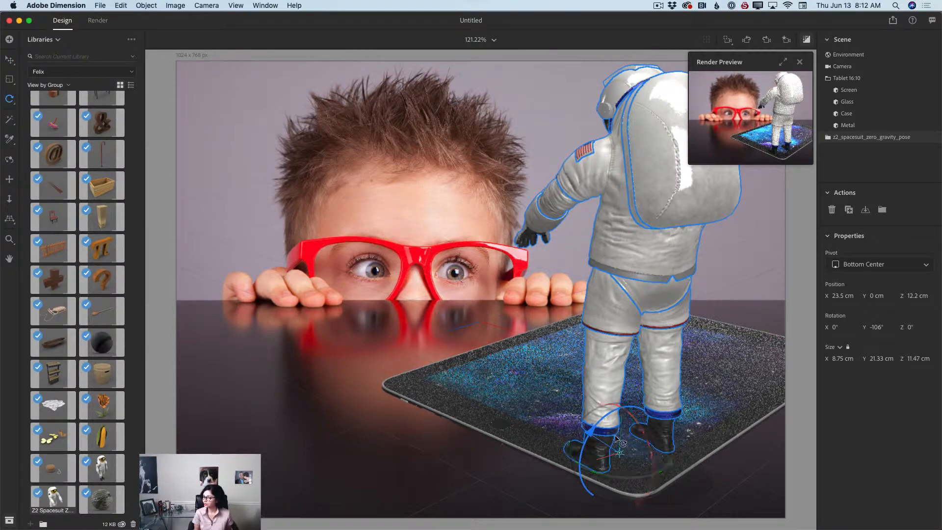
left_click_drag(645, 480, 639, 476)
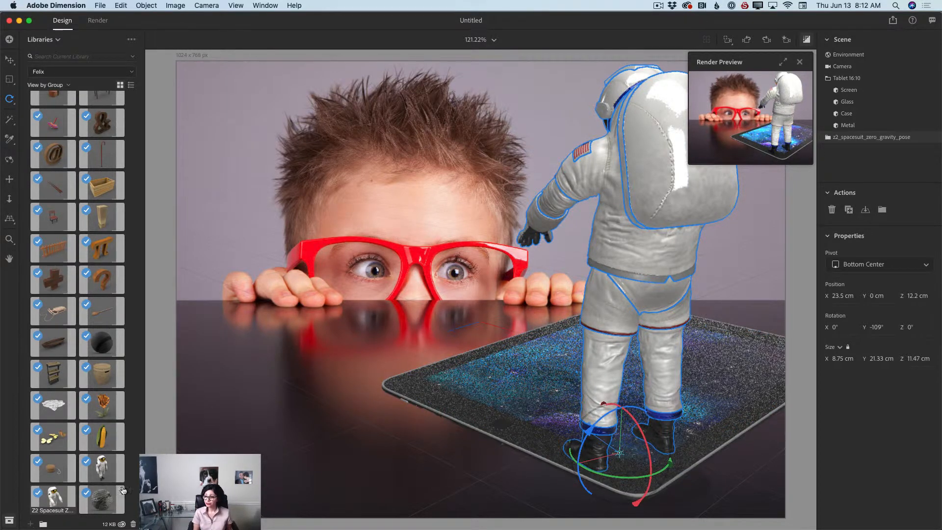
Add the Earth at twilight model from the Felix library to the scene
scroll(102, 231, "up", 10)
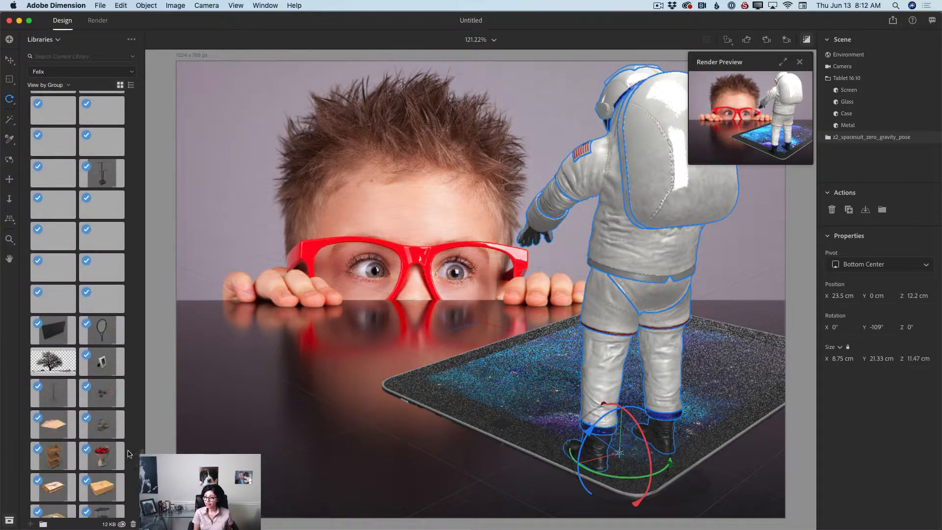
scroll(102, 231, "up", 5)
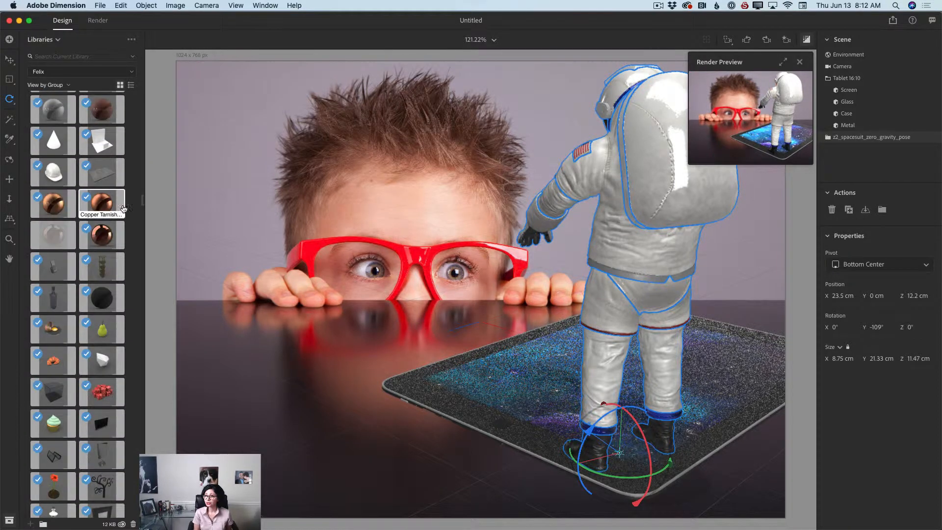
left_click_drag(143, 201, 143, 216)
scroll(138, 223, "up", 2)
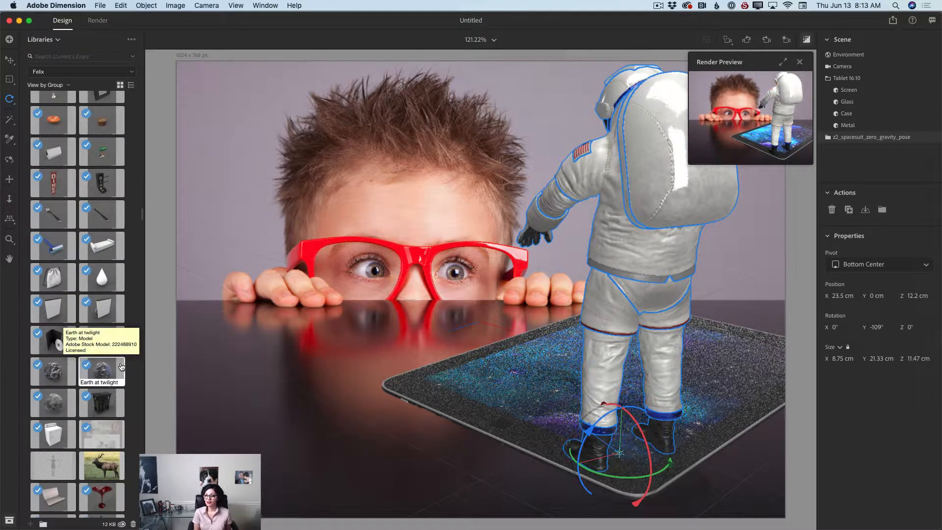
left_click(101, 369)
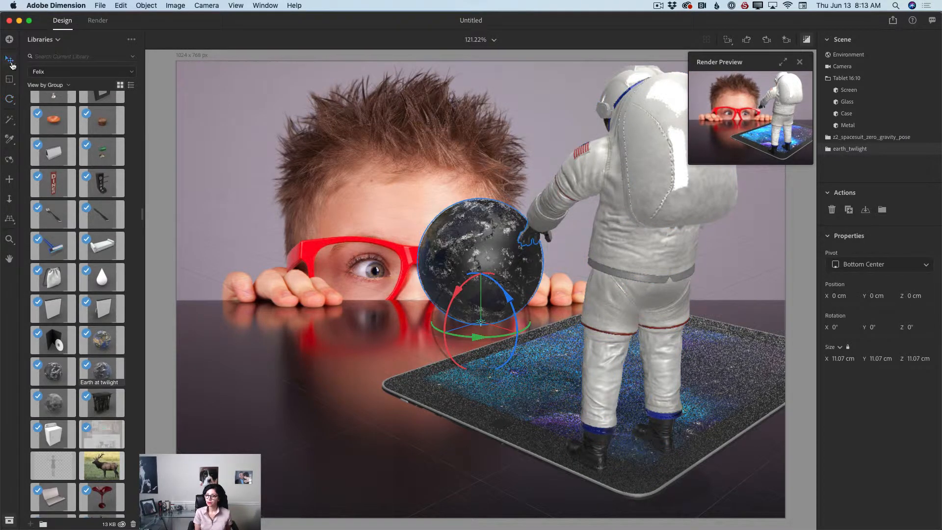
Move the Earth model over the tablet in front of the spacesuit, at about X 18.4 cm, Y 0.9 cm, Z 9.8 cm
left_click(10, 62)
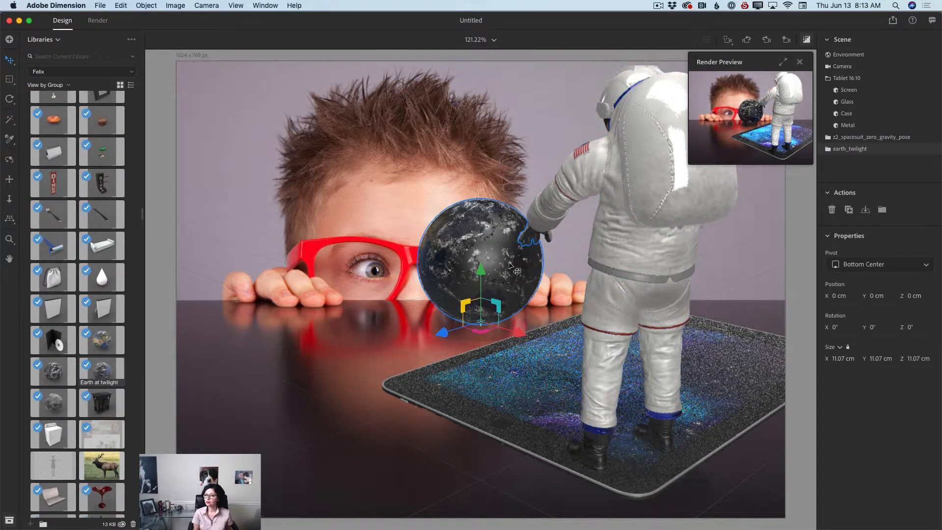
left_click_drag(522, 334, 644, 455)
left_click_drag(559, 369, 510, 391)
left_click_drag(582, 390, 633, 457)
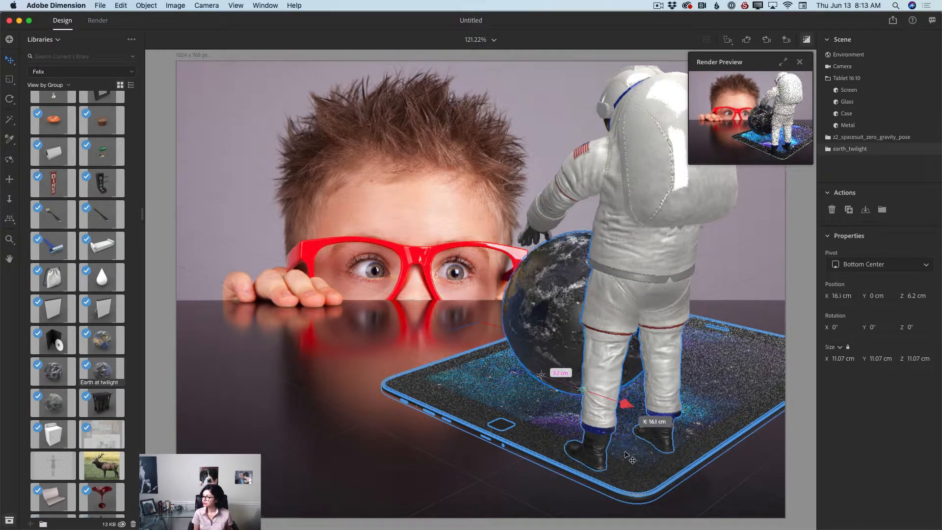
mouse_move(551, 404)
left_mouse_down()
mouse_move(523, 417)
mouse_move(535, 412)
left_mouse_up()
left_click_drag(611, 412, 576, 431)
left_click_drag(577, 363, 578, 351)
Scale the Earth model down uniformly to about 9.88 cm and move it to about X 19 cm, Y 1.9 cm, Z 9.8 cm
key("s")
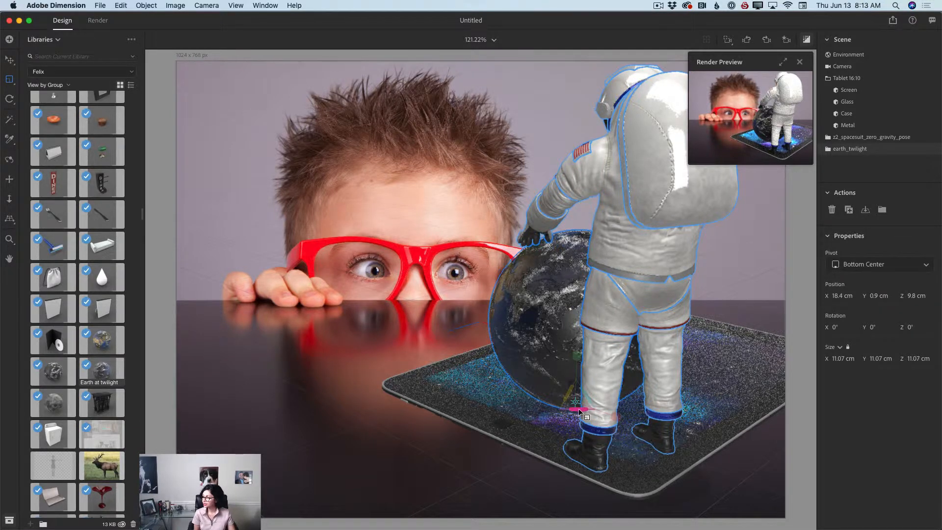
left_click_drag(578, 408, 580, 410)
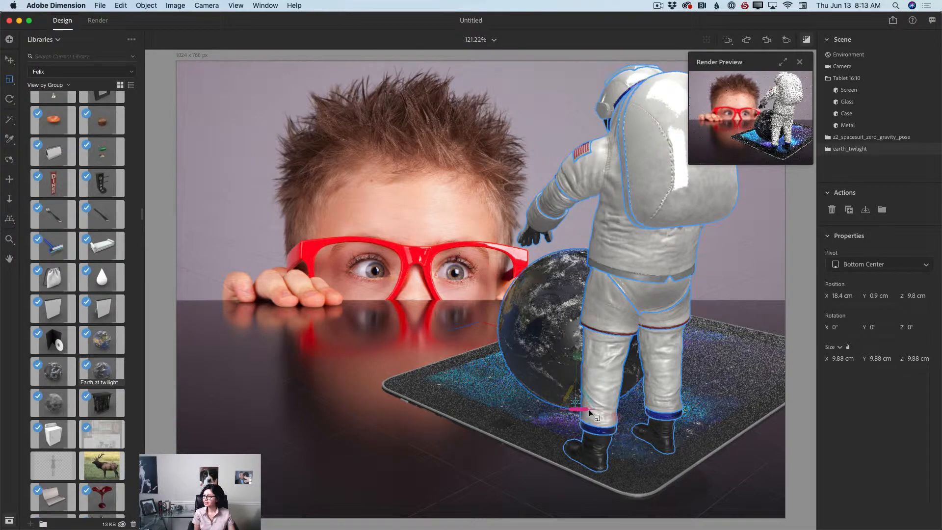
left_click(10, 60)
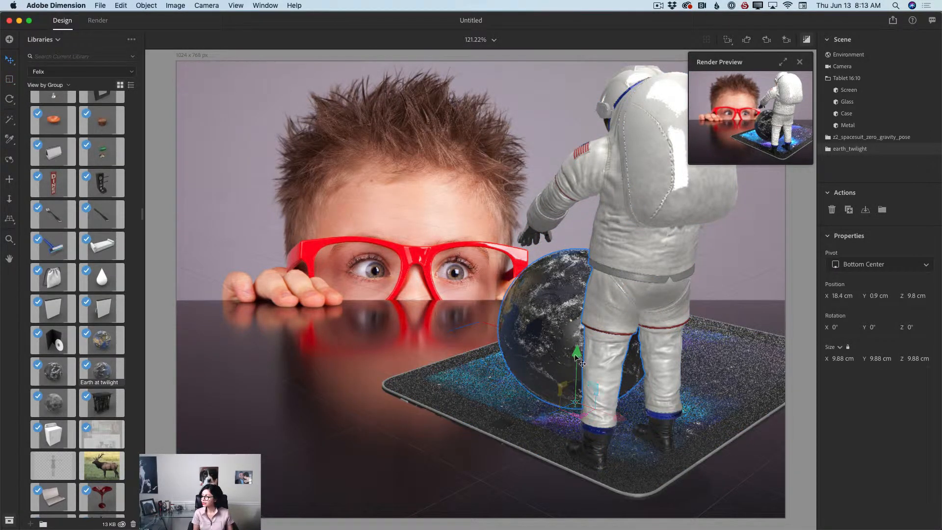
left_click_drag(577, 354, 579, 343)
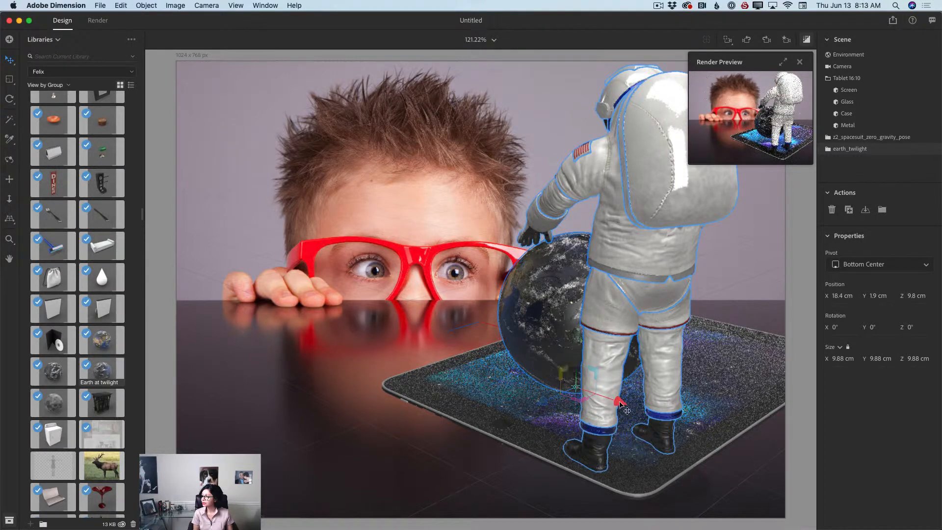
left_click_drag(621, 408, 629, 415)
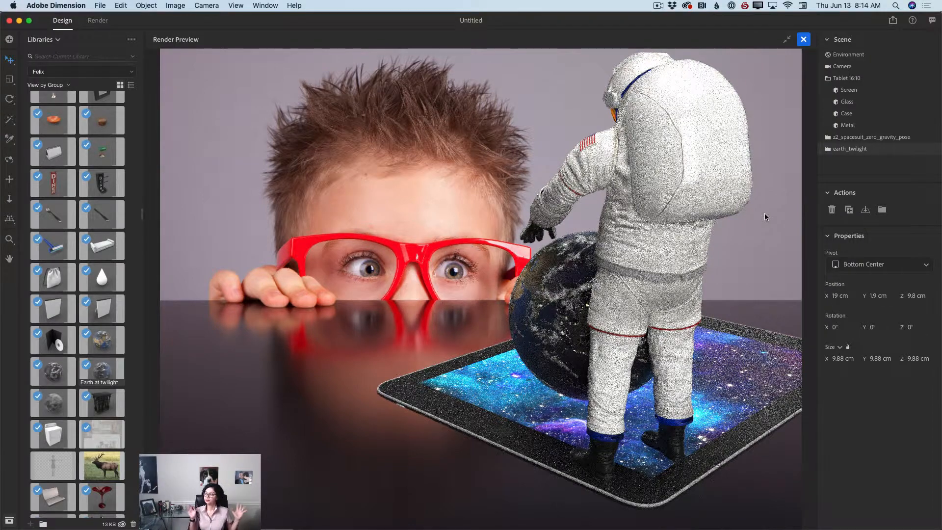
left_click(787, 39)
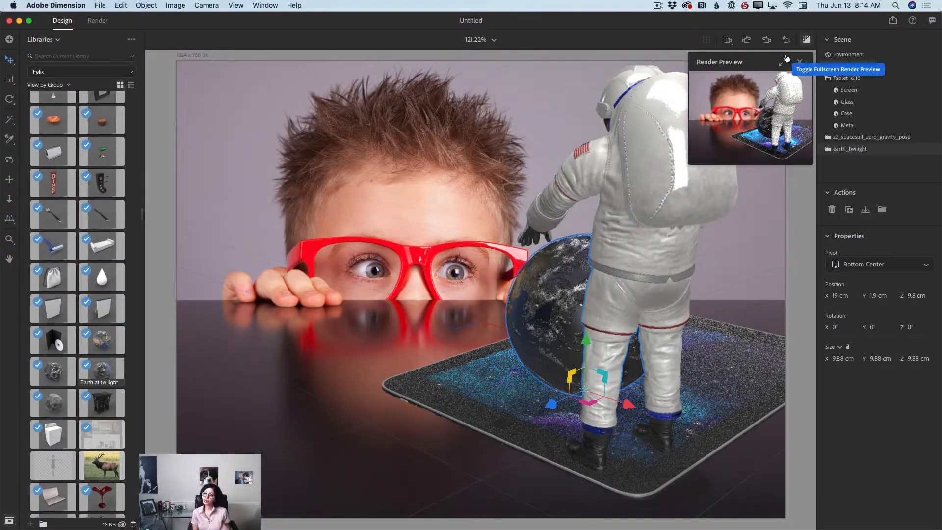
Switch from the library assets to the Starter Assets and filter them to materials
left_click(46, 41)
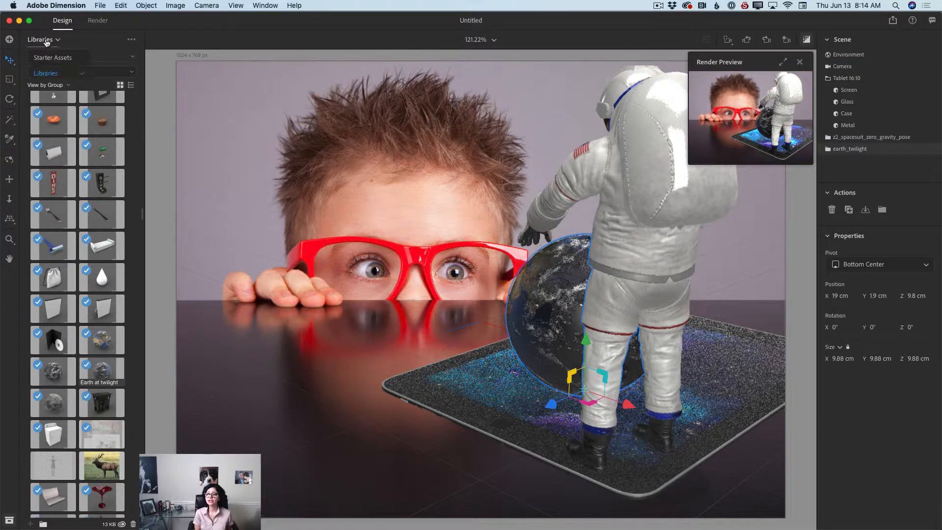
left_click(51, 58)
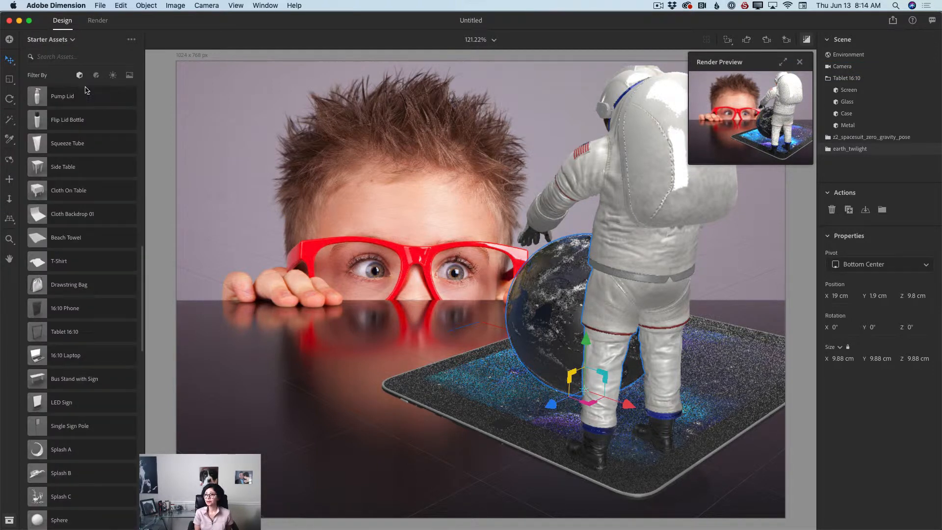
left_click(96, 75)
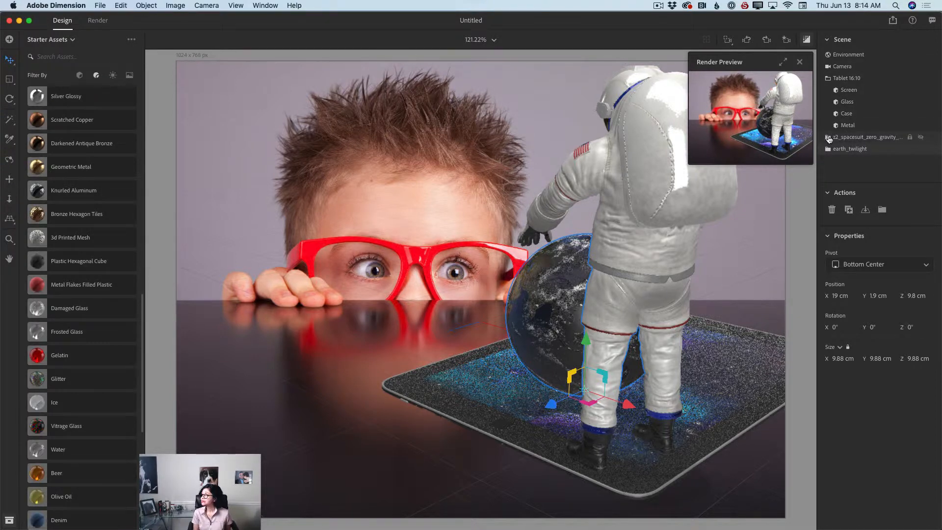
Select the pack part inside the spacesuit group and open its suit_Mat material properties
left_click(828, 139)
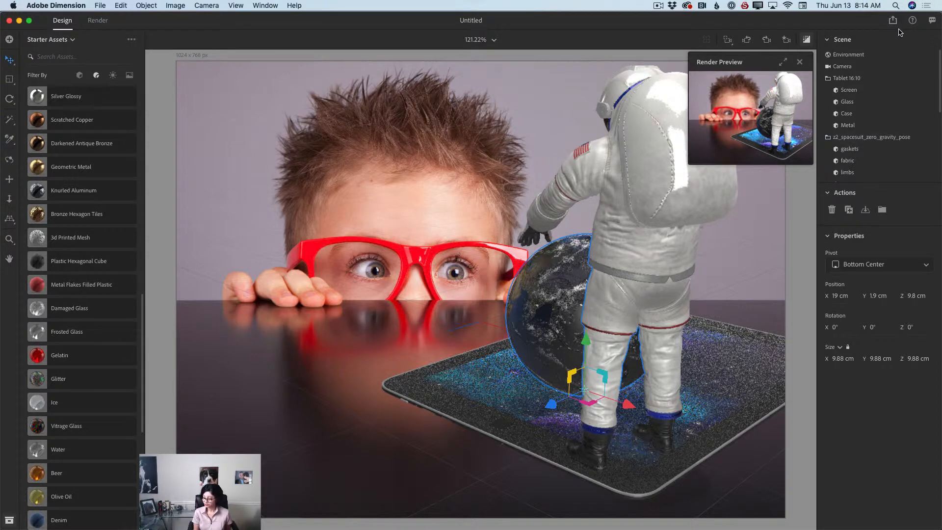
scroll(883, 81, "down", 3)
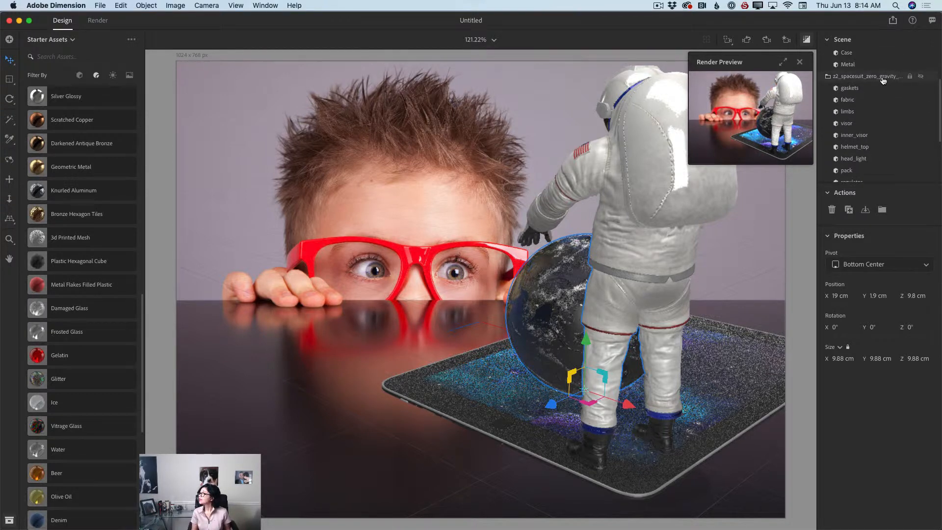
left_click(850, 172)
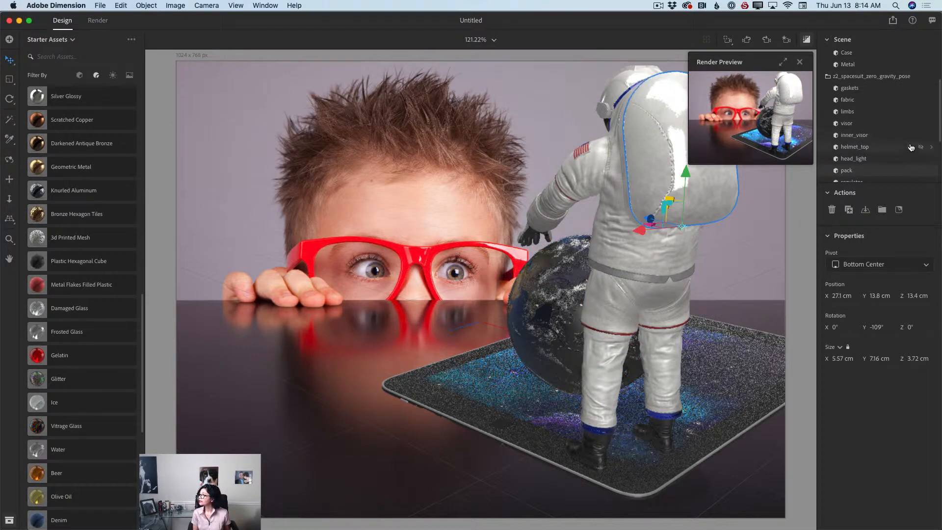
left_click_drag(933, 173, 932, 179)
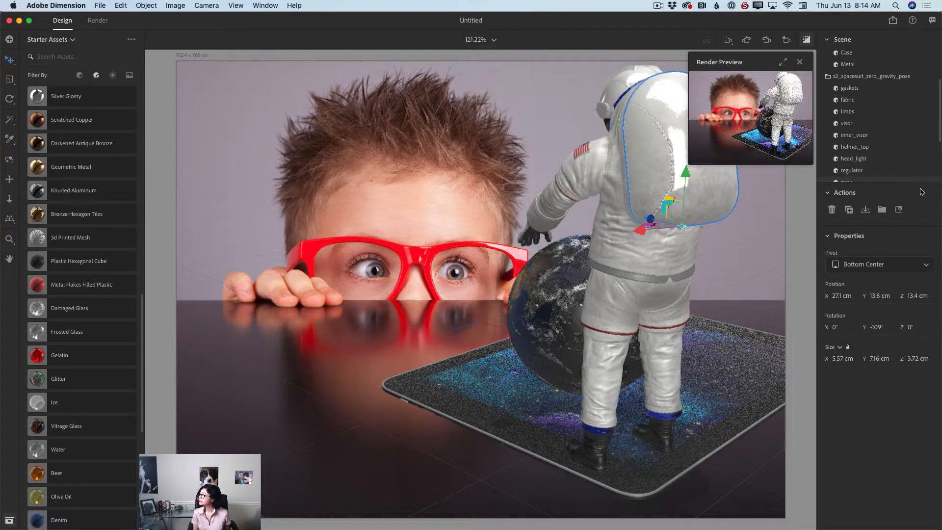
scroll(853, 158, "up", 1)
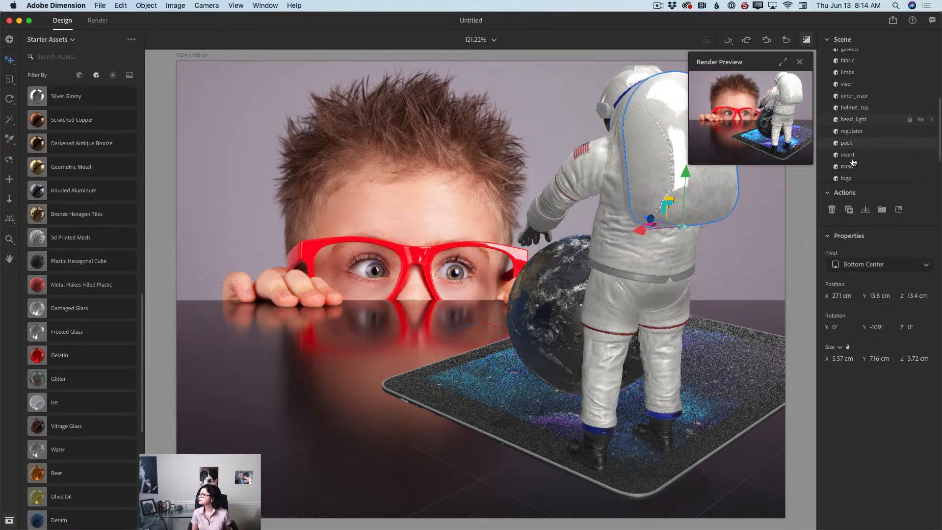
scroll(847, 167, "down", 3)
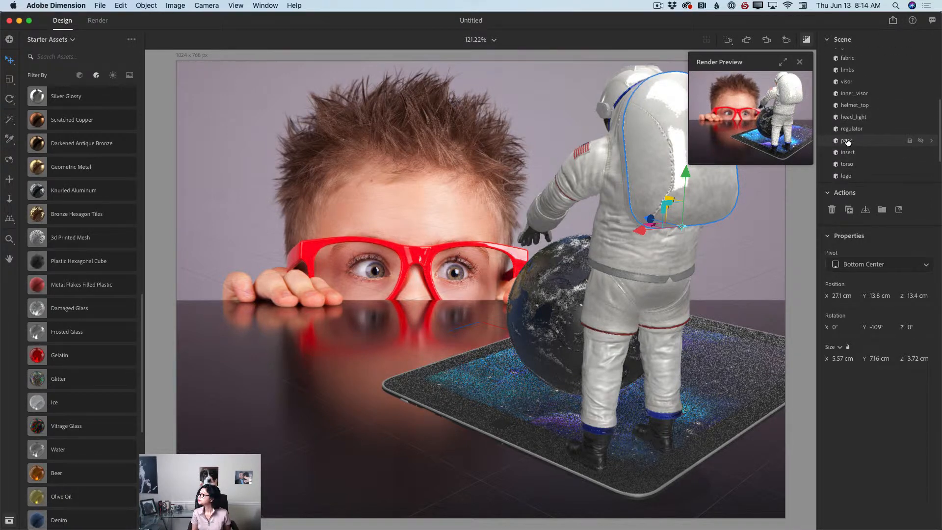
left_click(932, 142)
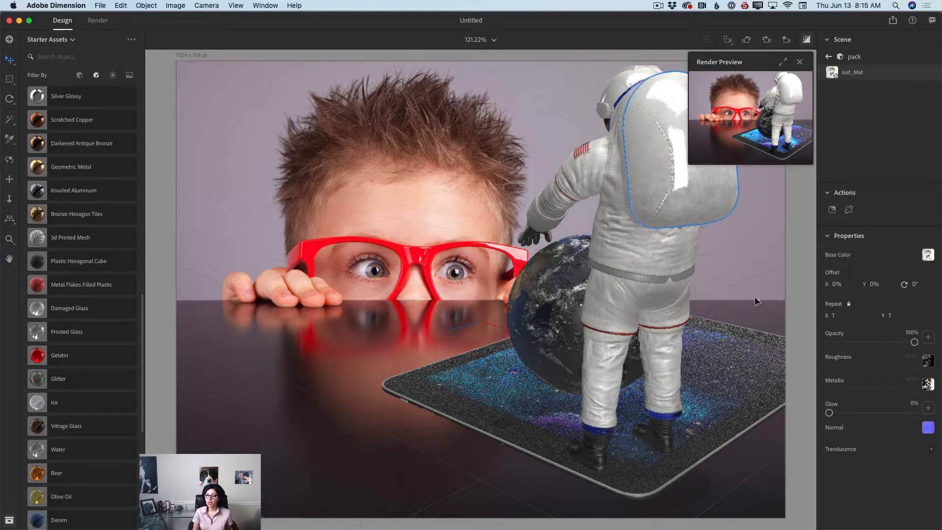
Apply the Metal Flakes Filled Plastic material to the pack and set its color to pure red, RGB 255, 0, 0
left_click(46, 287)
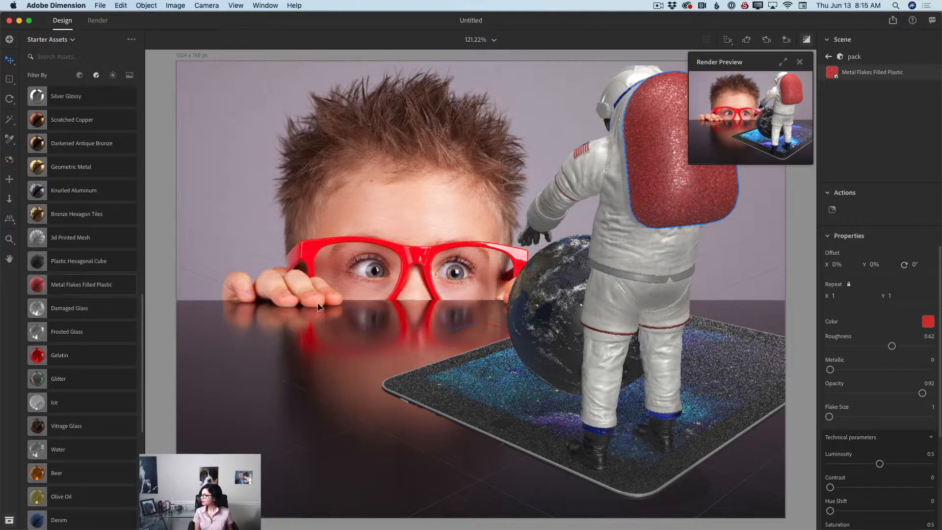
left_click(928, 322)
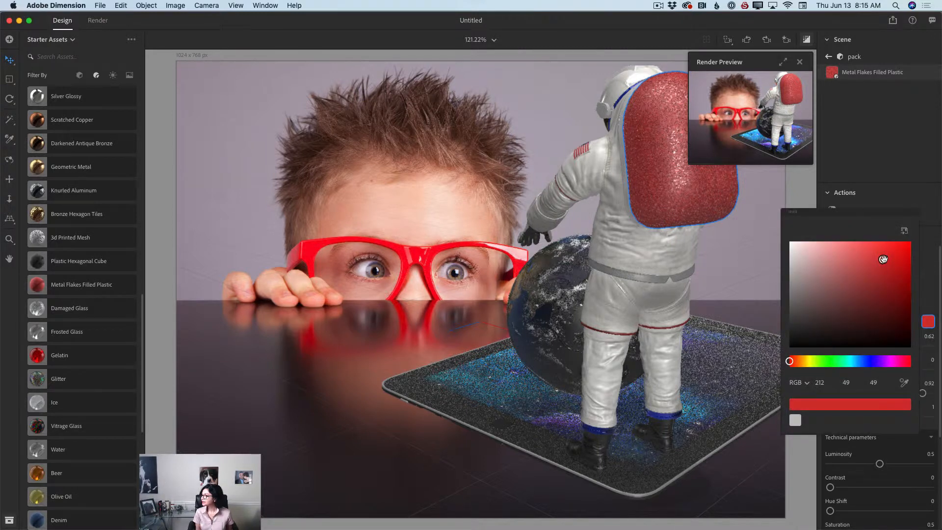
left_click_drag(883, 259, 911, 242)
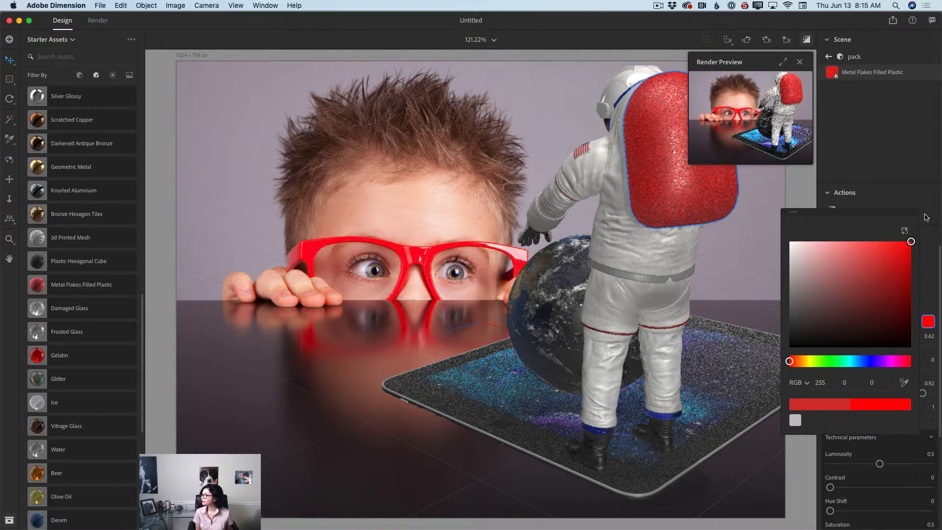
Set the pack material's Metallic value to 0.54 and check the pack in the enlarged render preview
left_click(929, 257)
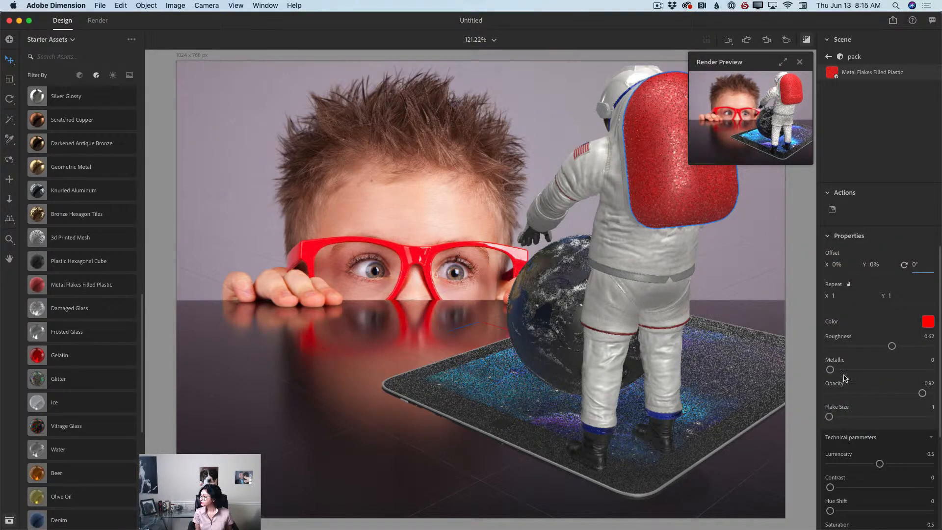
left_click_drag(829, 369, 884, 369)
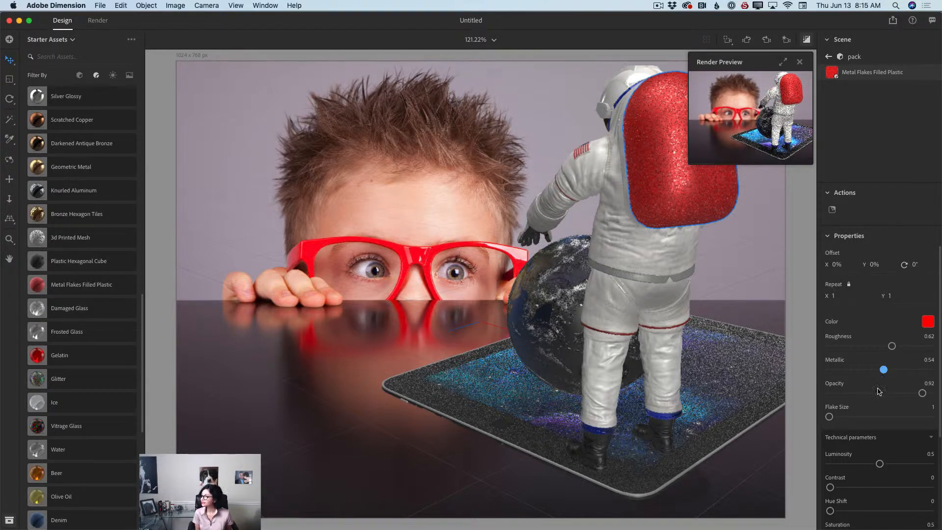
left_click(783, 62)
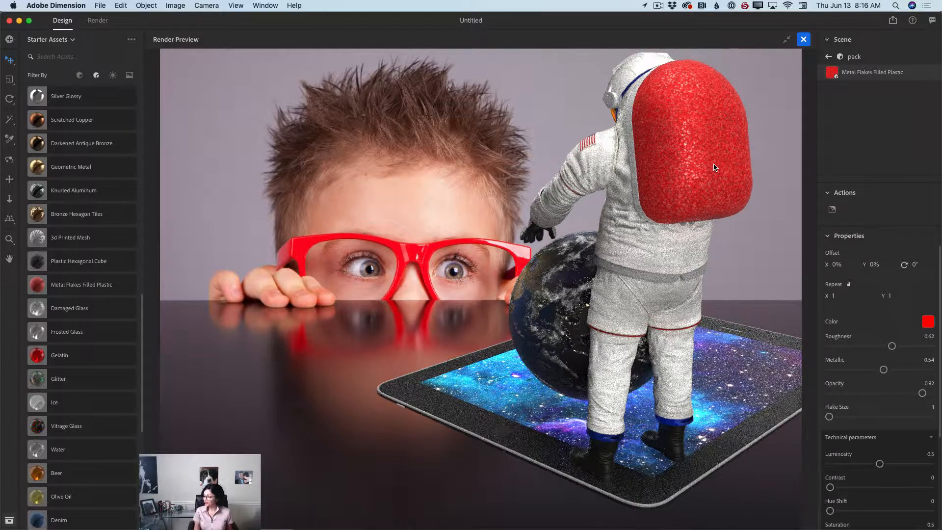
left_click(787, 41)
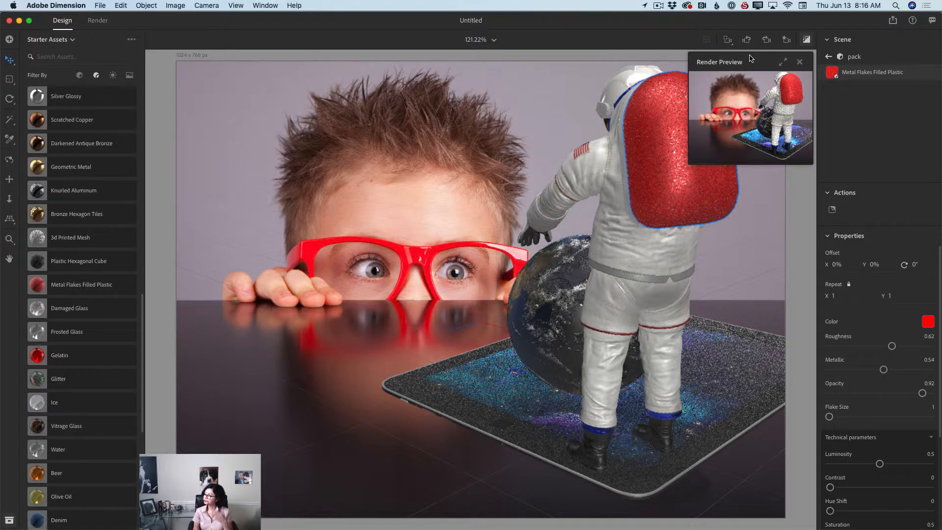
Match the environment to the background image with environment light and sunlight but without resizing the canvas, and check the enlarged render preview
left_click(829, 57)
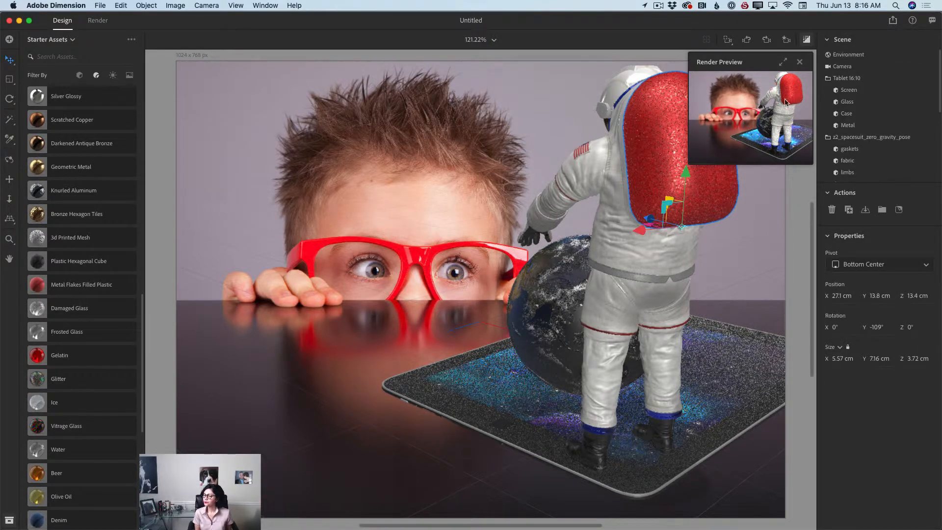
left_click(840, 56)
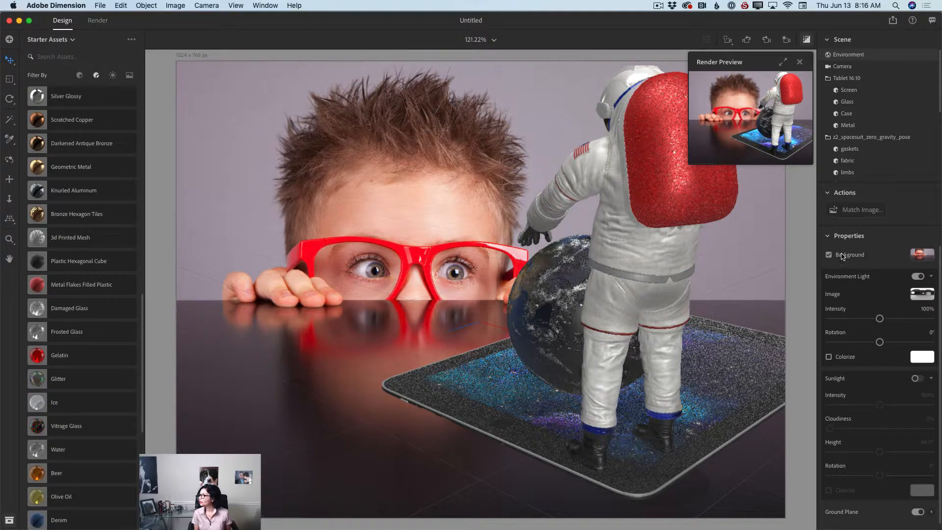
left_click(855, 211)
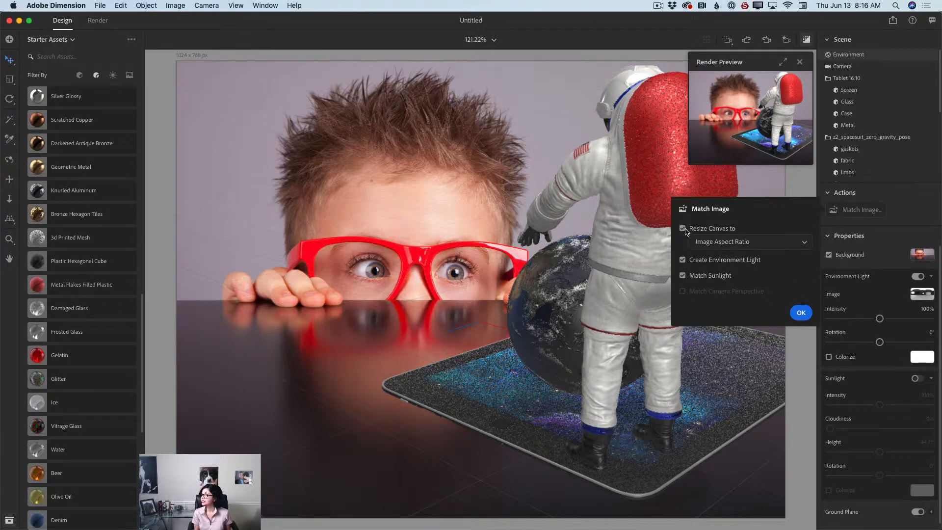
left_click(683, 230)
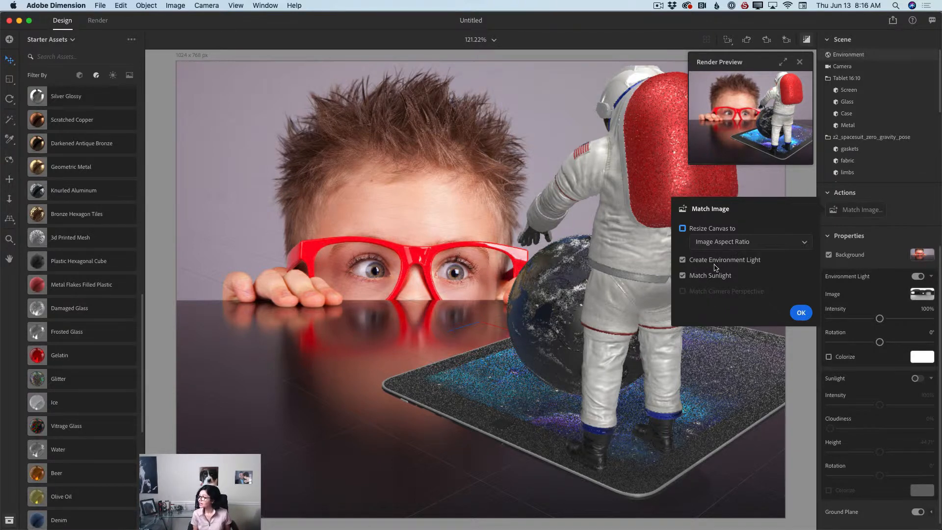
left_click(801, 313)
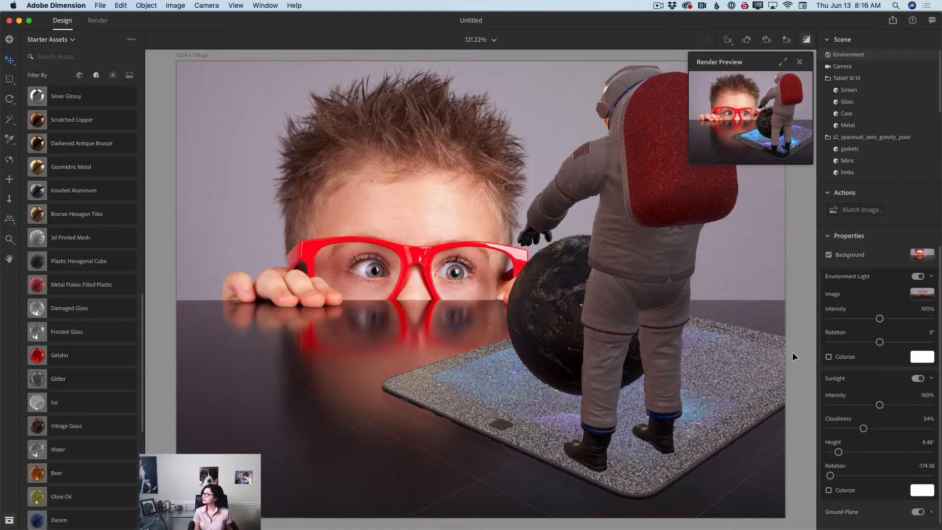
left_click(785, 60)
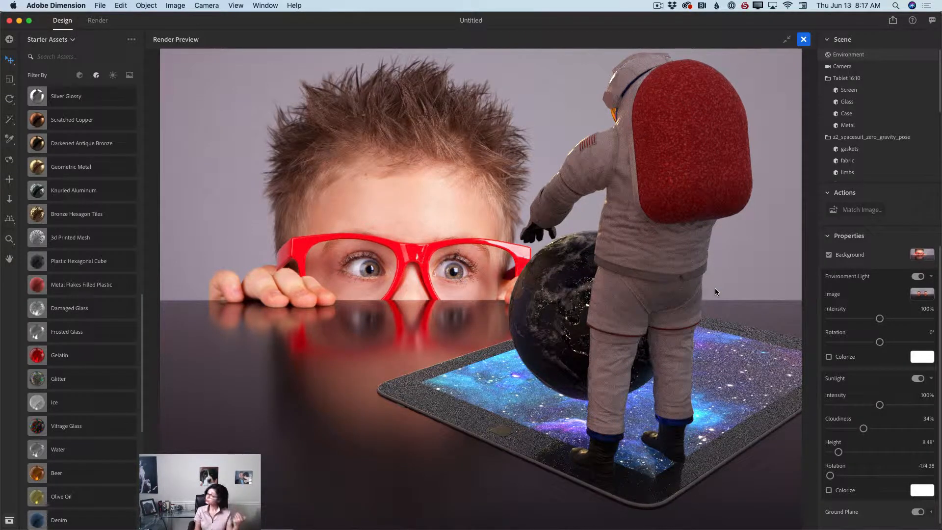
left_click(787, 39)
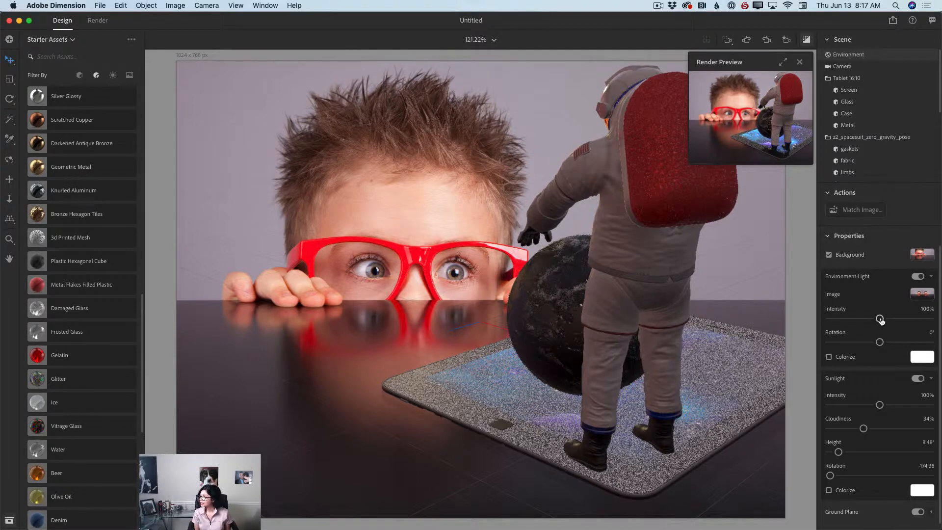
Set the environment light to 152% intensity and 14° rotation, and the sunlight to 95% intensity, 36% cloudiness and -38.45° rotation
left_click_drag(881, 320, 883, 339)
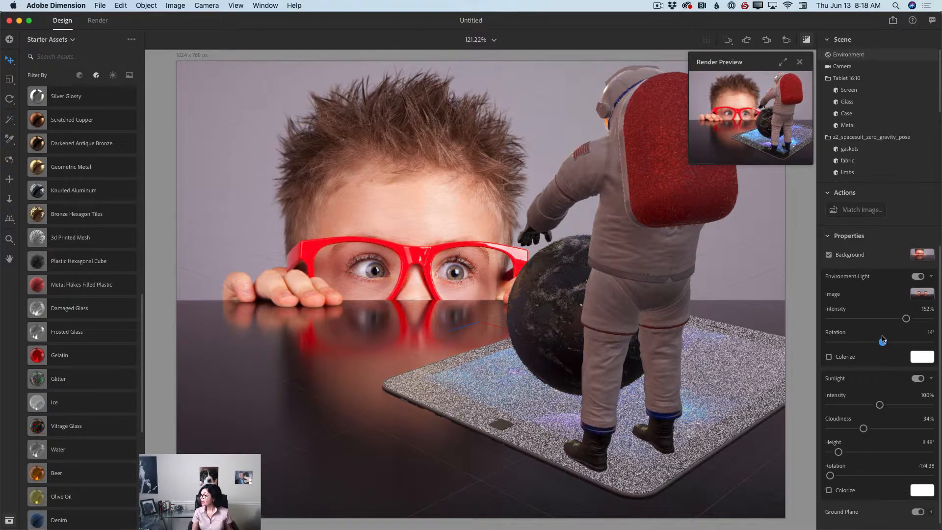
scroll(882, 339, "down", 1)
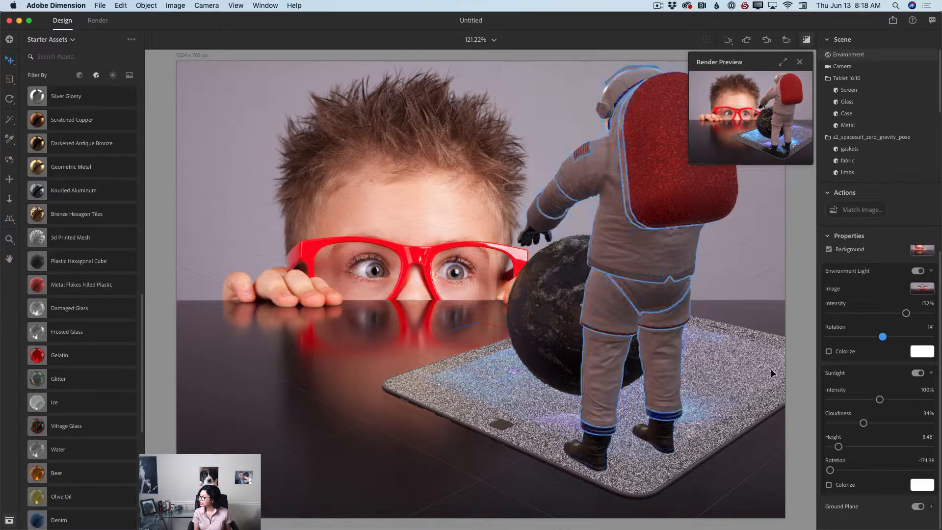
left_click_drag(880, 399, 865, 424)
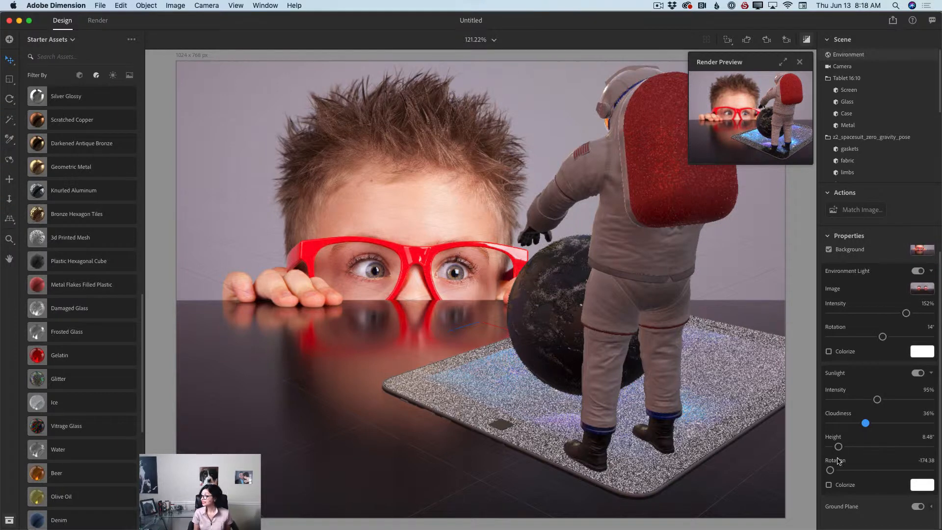
left_click_drag(830, 470, 868, 469)
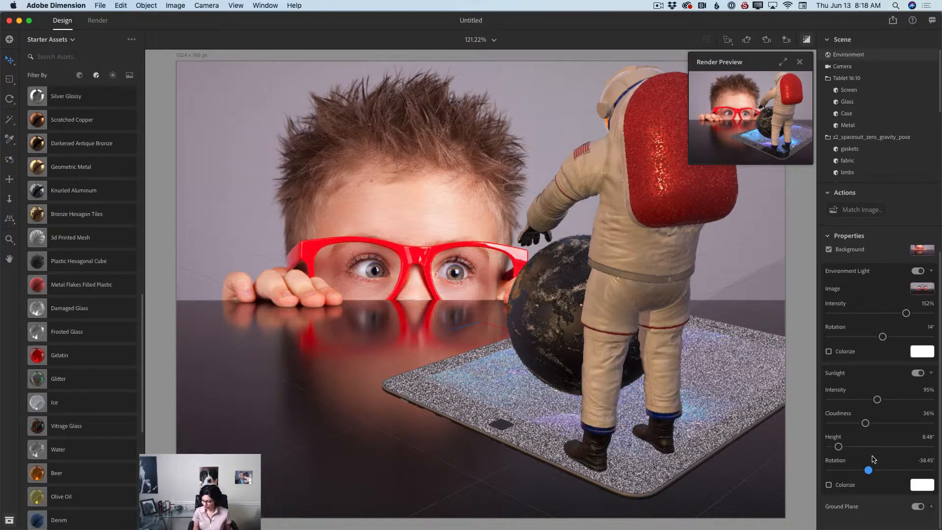
Check the lighting in the enlarged render preview and refine the sunlight to -12.23° rotation and 26.21° height
left_click(784, 62)
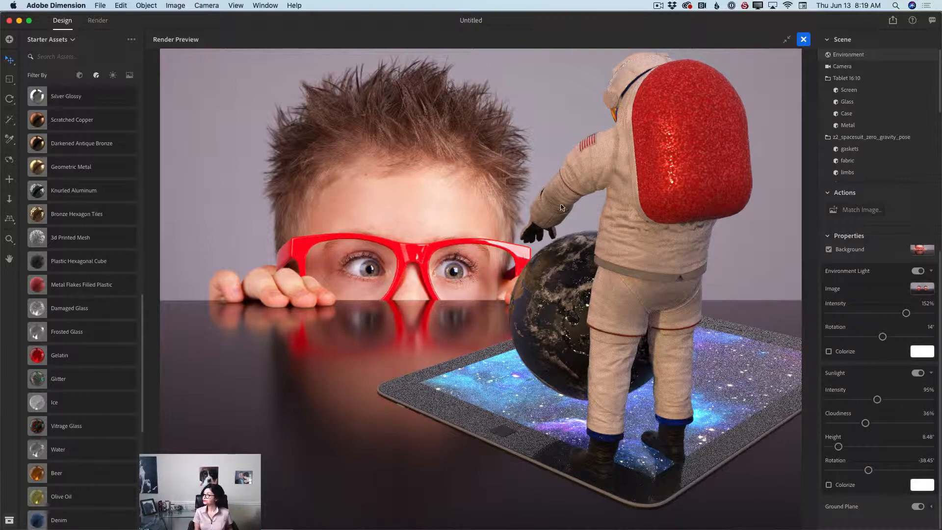
left_click(786, 41)
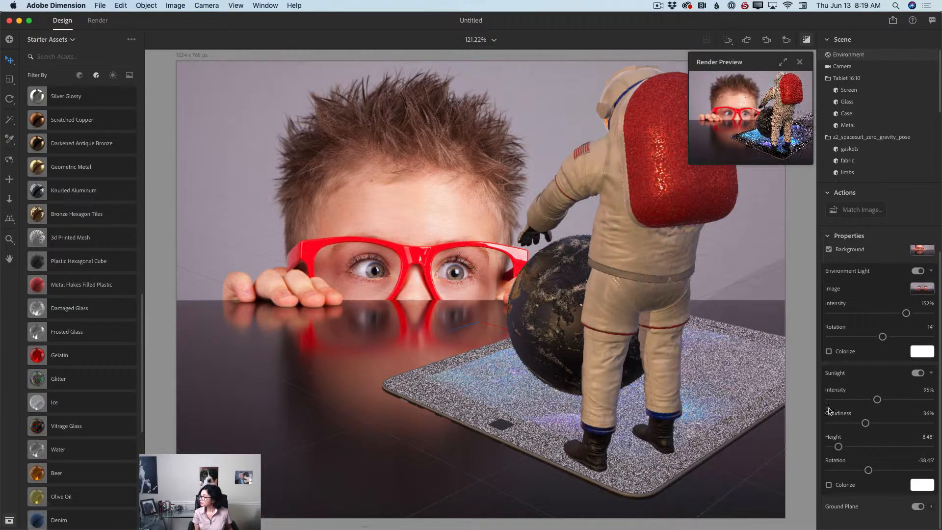
left_click_drag(868, 470, 853, 447)
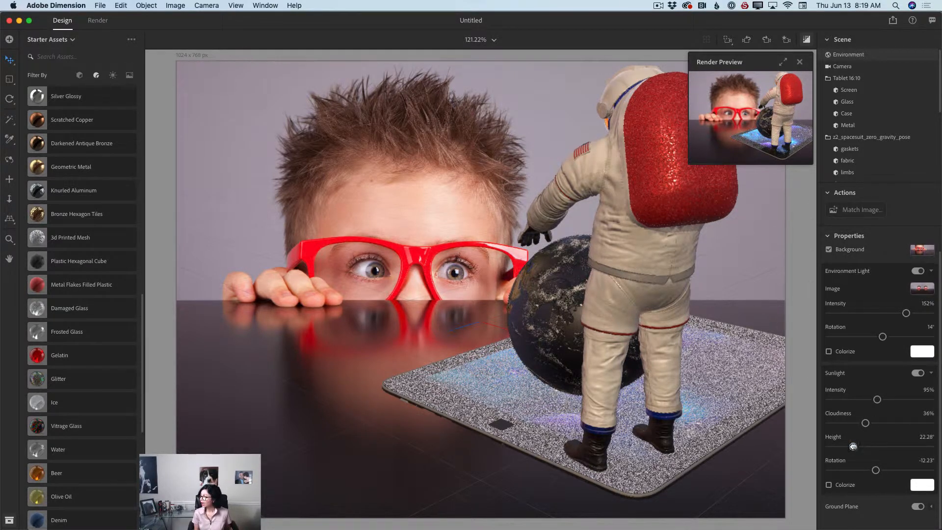
left_click_drag(853, 446, 858, 447)
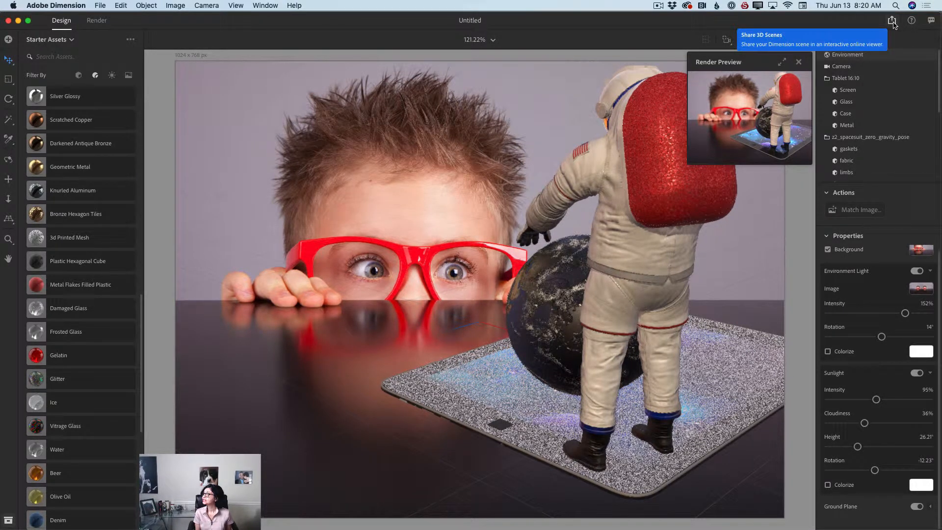
Publish the 3D scene under the name "Tutorial in June" by creating a public link
left_click(891, 23)
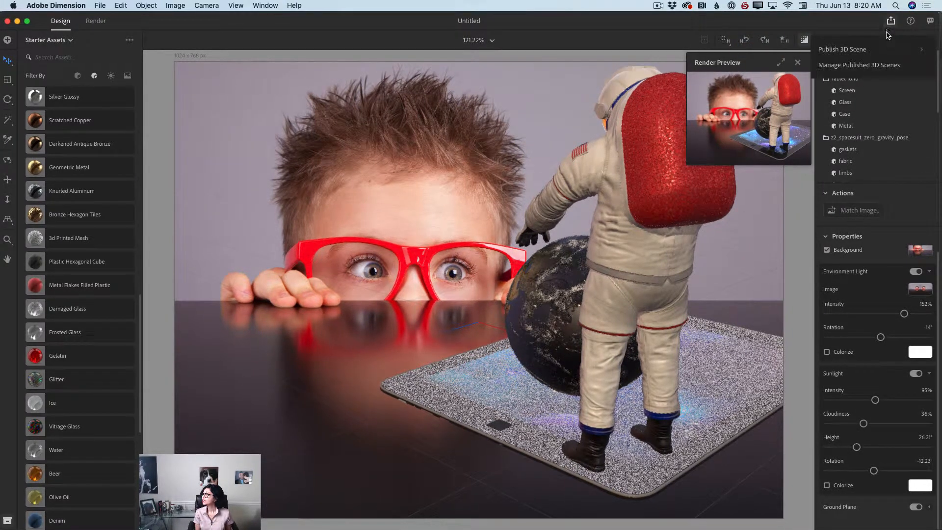
left_click(840, 50)
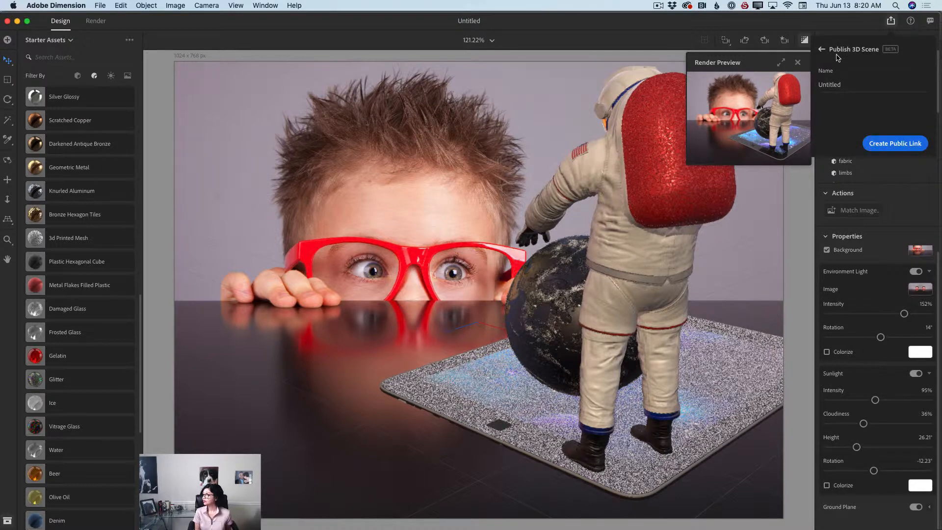
double_click(835, 83)
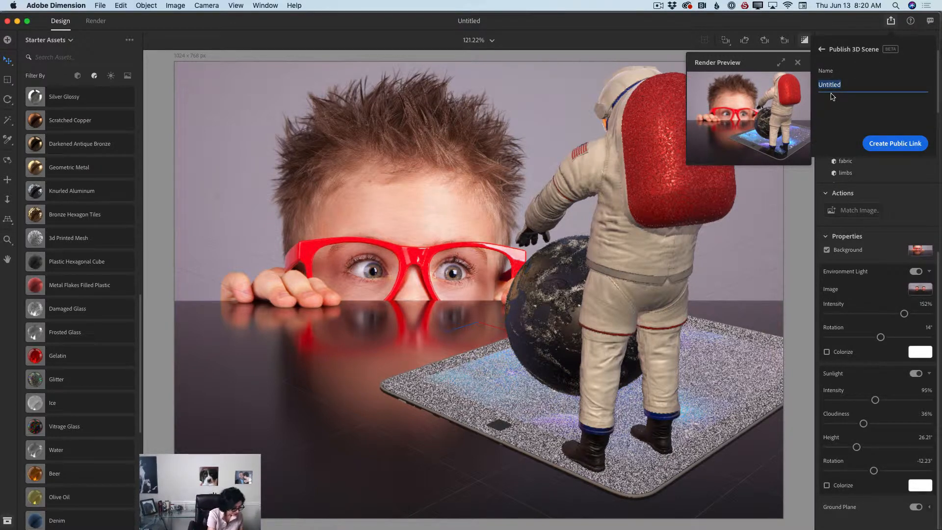
type("Tutorial")
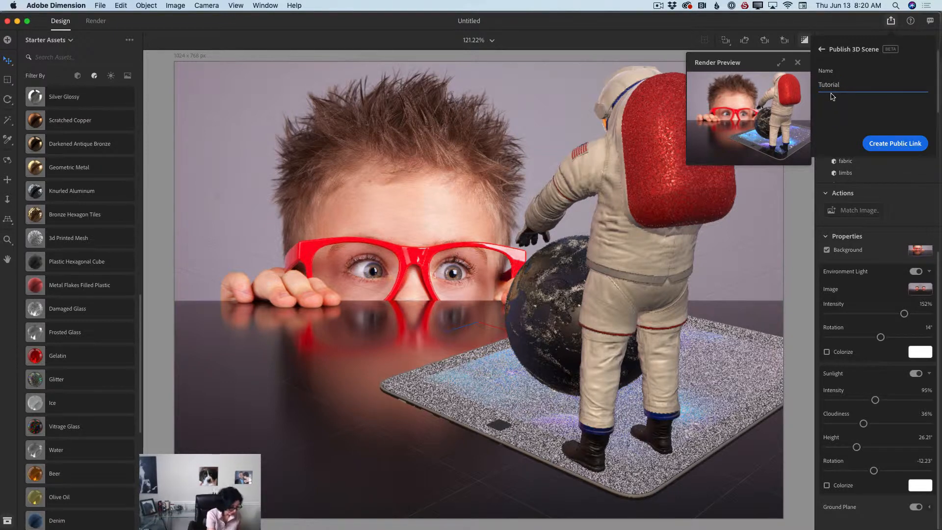
type(" in June")
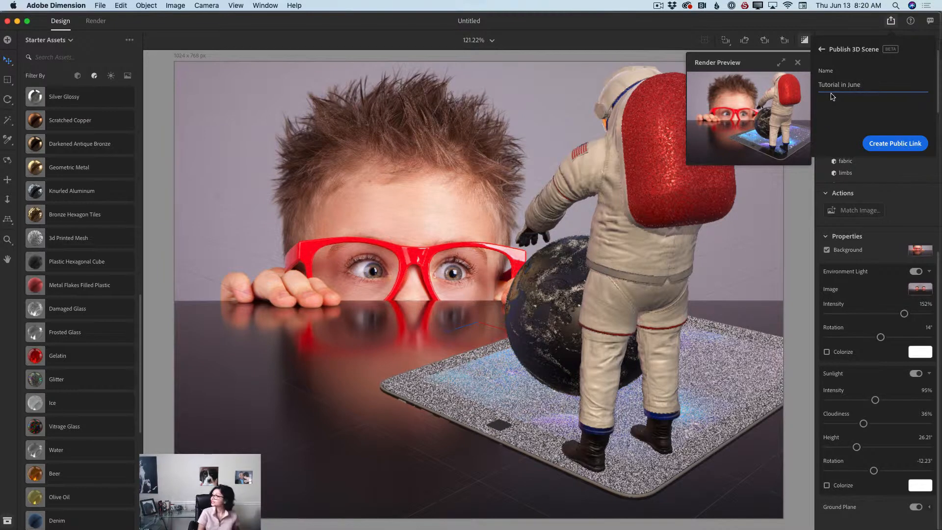
left_click(888, 144)
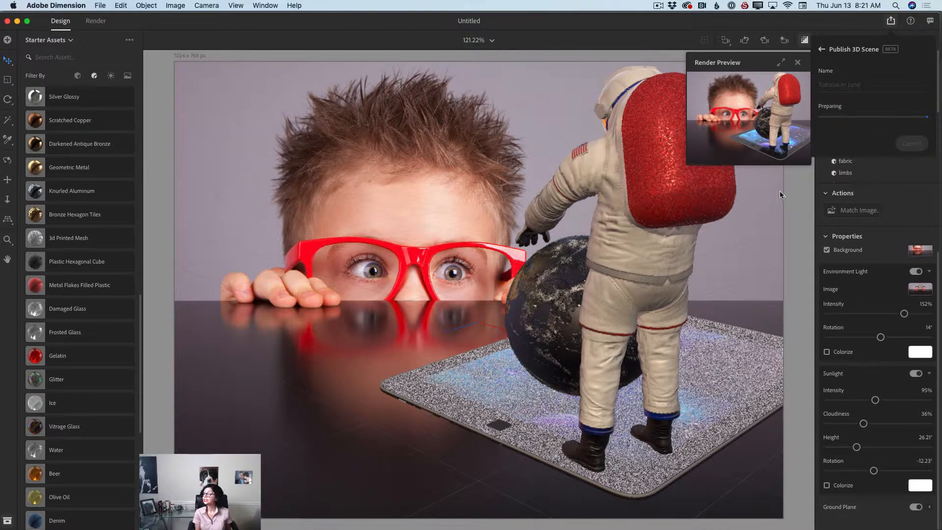